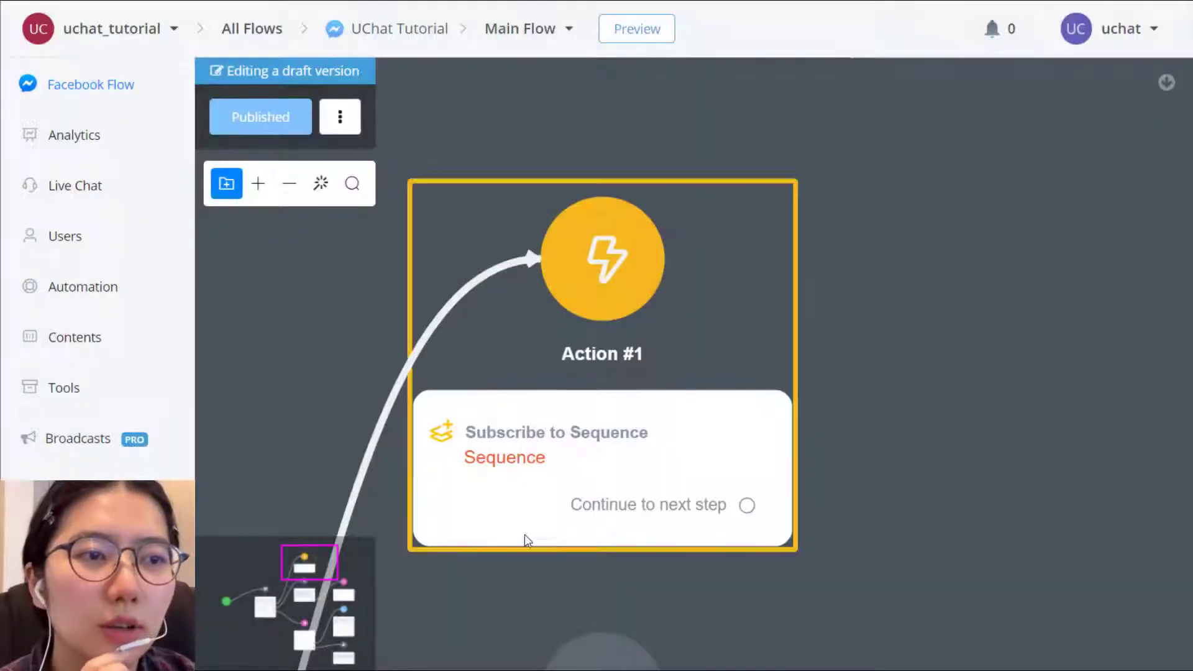
Browse Action #1's Basic Actions list, from Set Variable Value to Talk to Human/Pause Automation
{"action": "left_click", "coordinate": [602, 413]}
{"action": "left_click", "coordinate": [512, 631]}
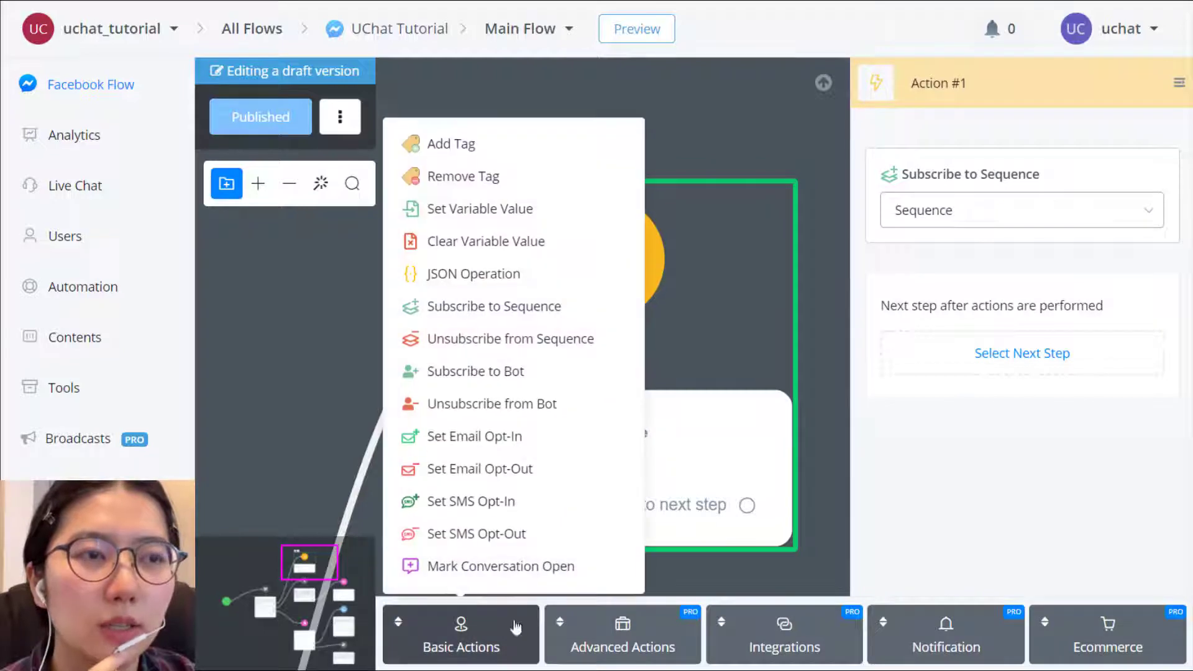
{"action": "scroll", "coordinate": [566, 446], "scroll_direction": "down", "scroll_amount": 1}
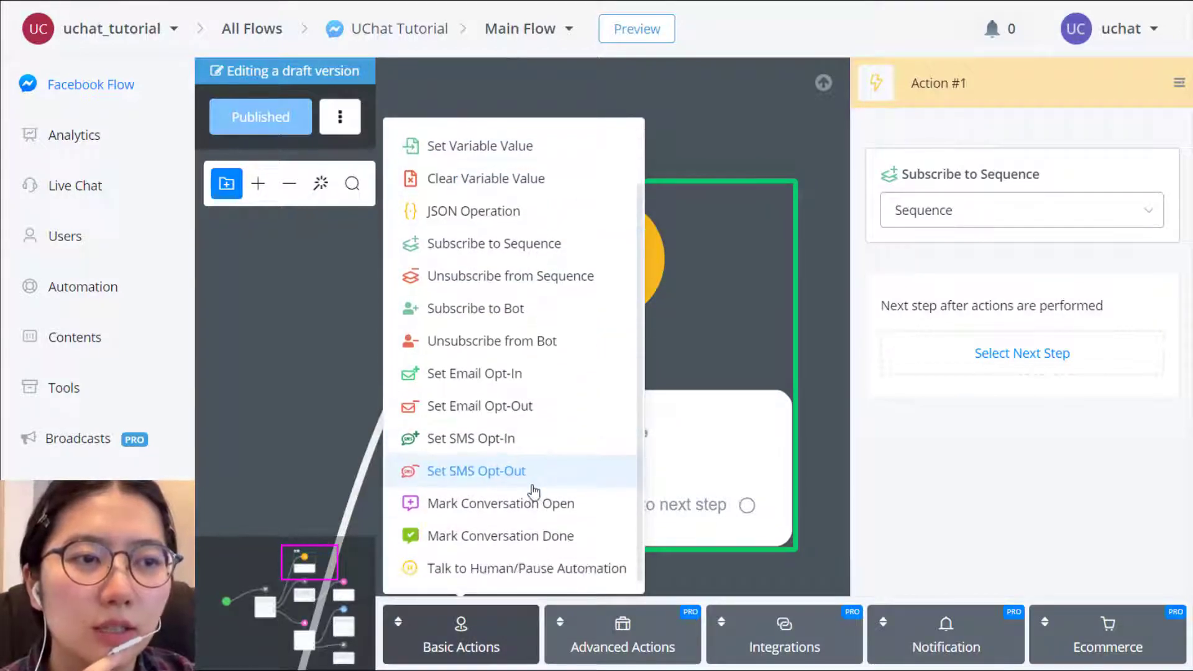
{"action": "scroll", "coordinate": [571, 496], "scroll_direction": "up", "scroll_amount": 1}
{"action": "scroll", "coordinate": [570, 496], "scroll_direction": "up", "scroll_amount": 1}
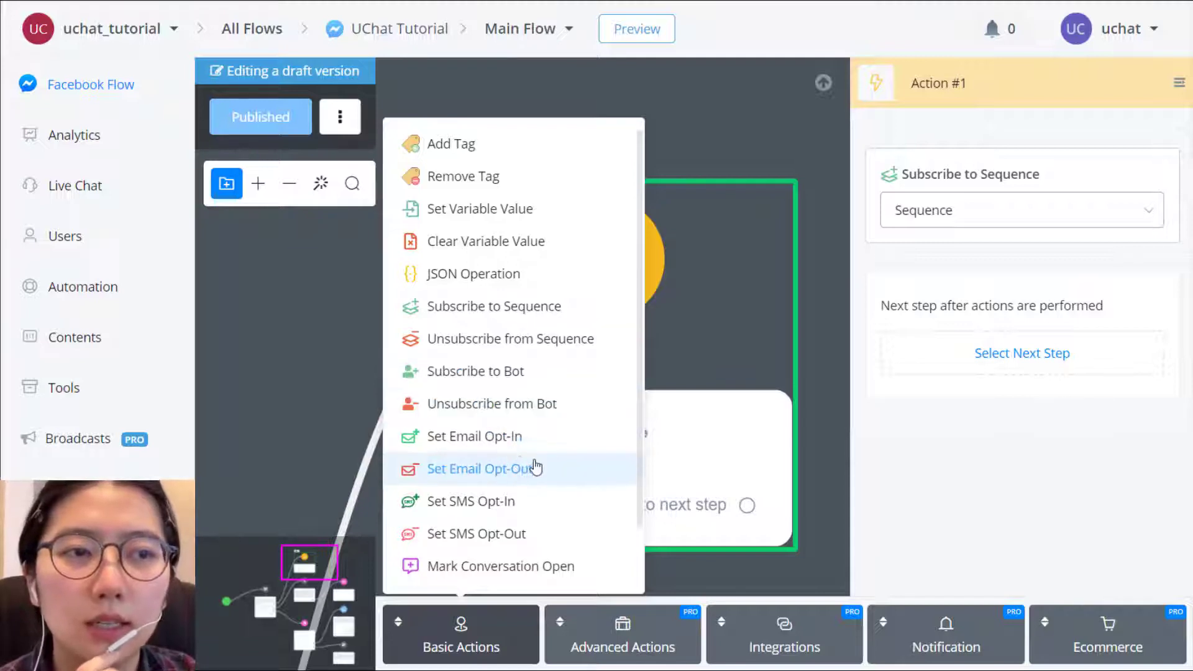
{"action": "scroll", "coordinate": [532, 463], "scroll_direction": "down", "scroll_amount": 1}
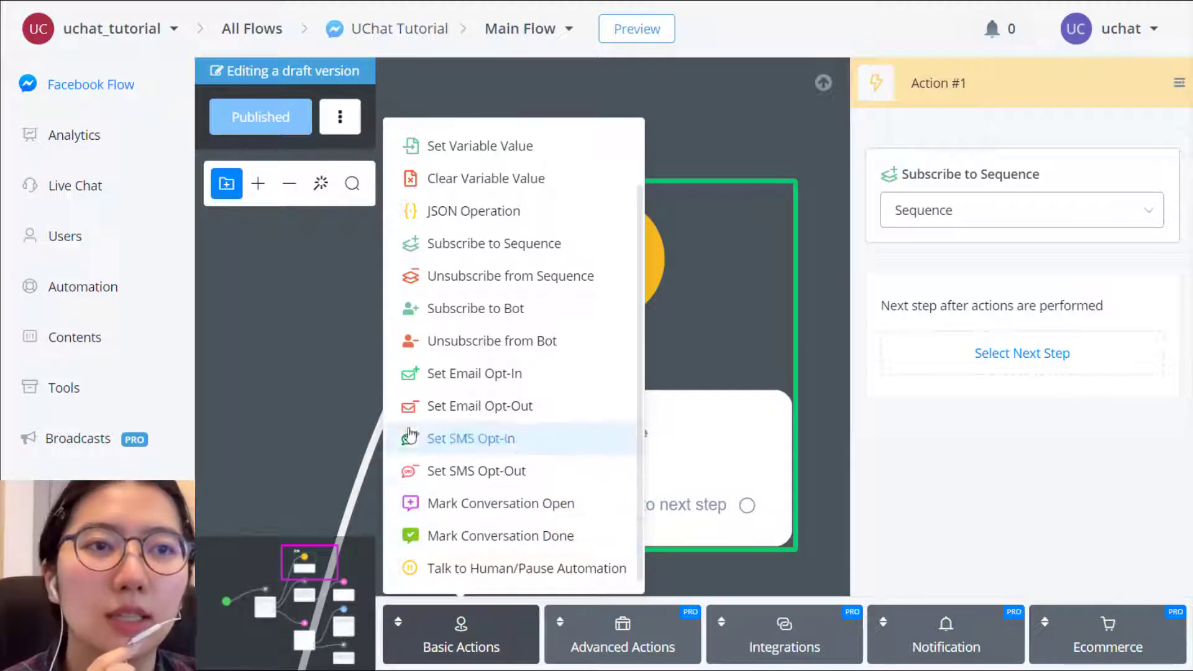
Open the test subscriber's Live Chat conversation and mark it done
{"action": "left_click", "coordinate": [90, 189]}
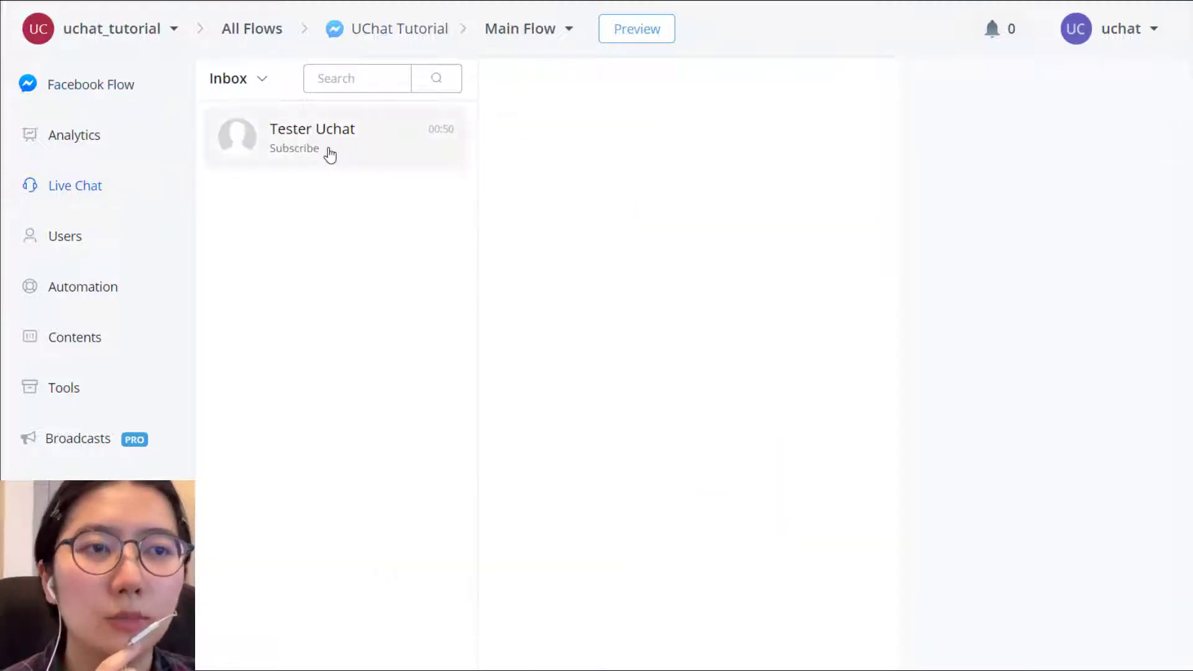
{"action": "left_click", "coordinate": [330, 152]}
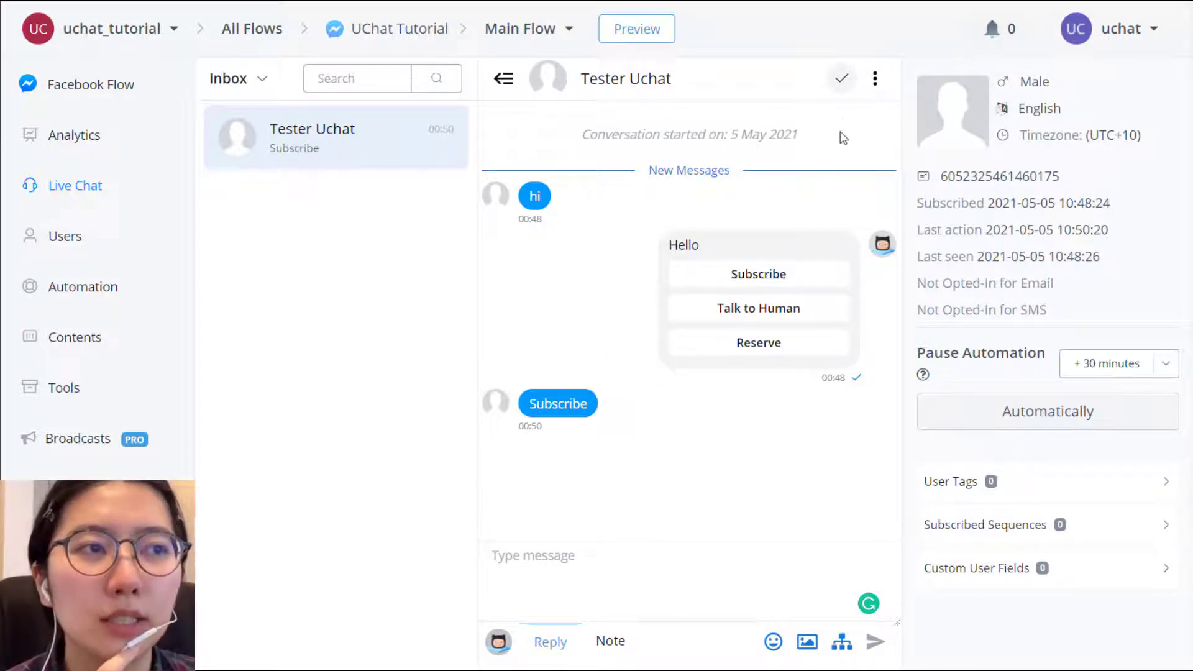
{"action": "left_click", "coordinate": [842, 79]}
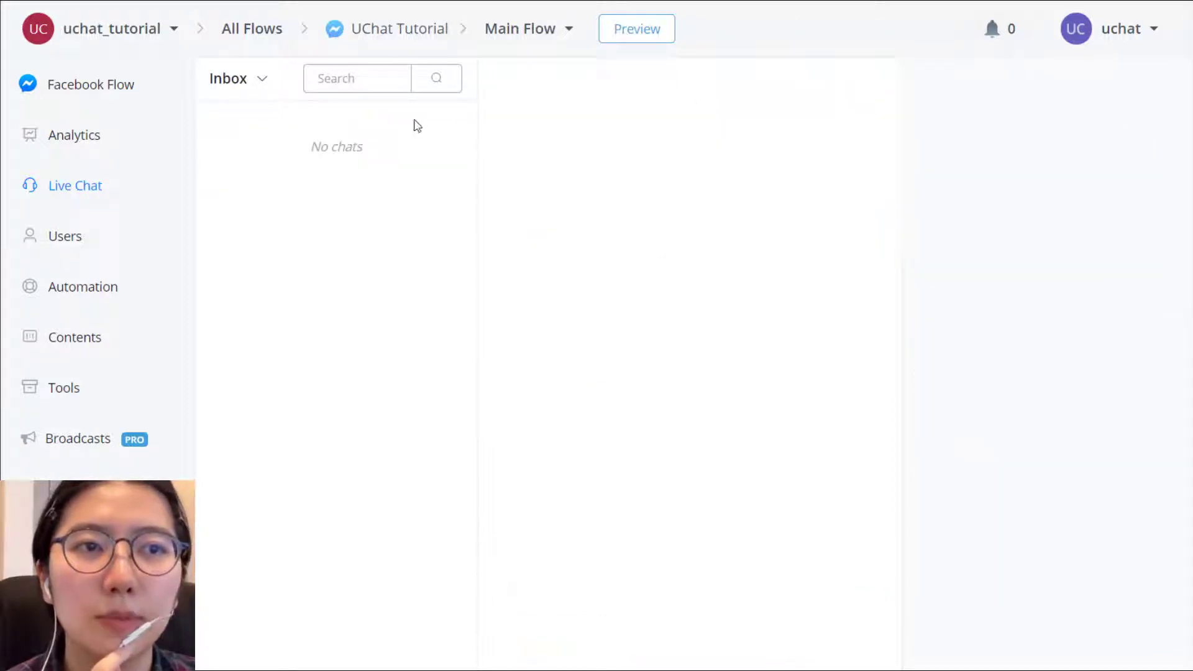
Find the chat under the Done filter, move it back to the inbox, and reopen it
{"action": "left_click", "coordinate": [258, 79]}
{"action": "left_click", "coordinate": [269, 157]}
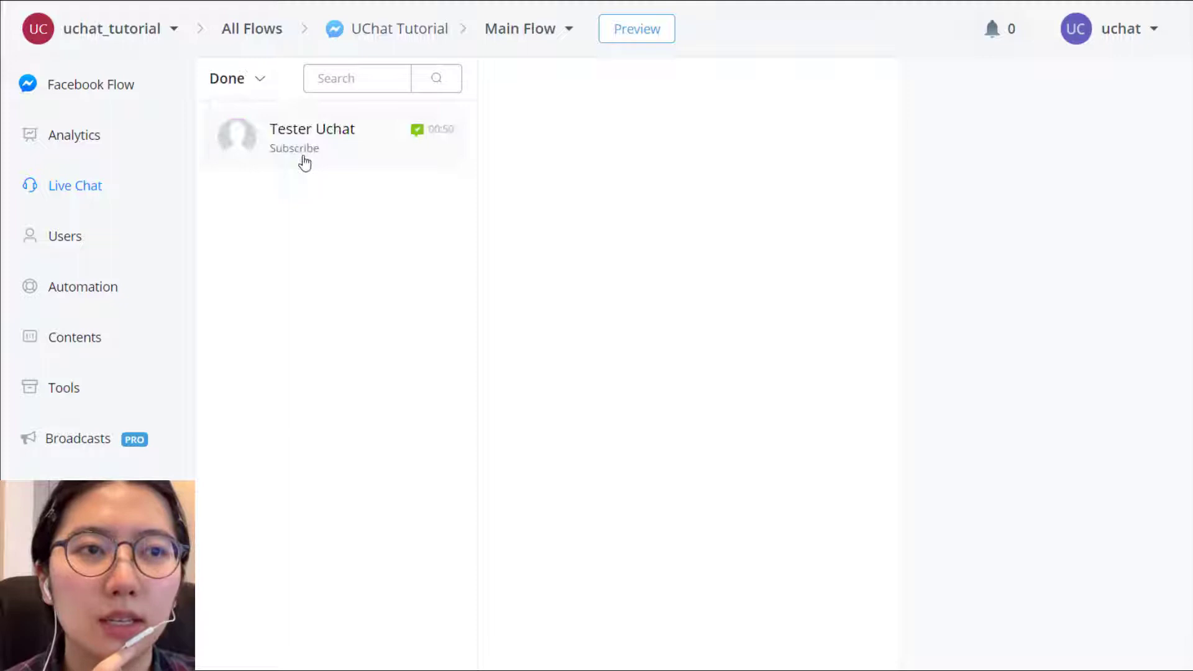
{"action": "left_click", "coordinate": [413, 152]}
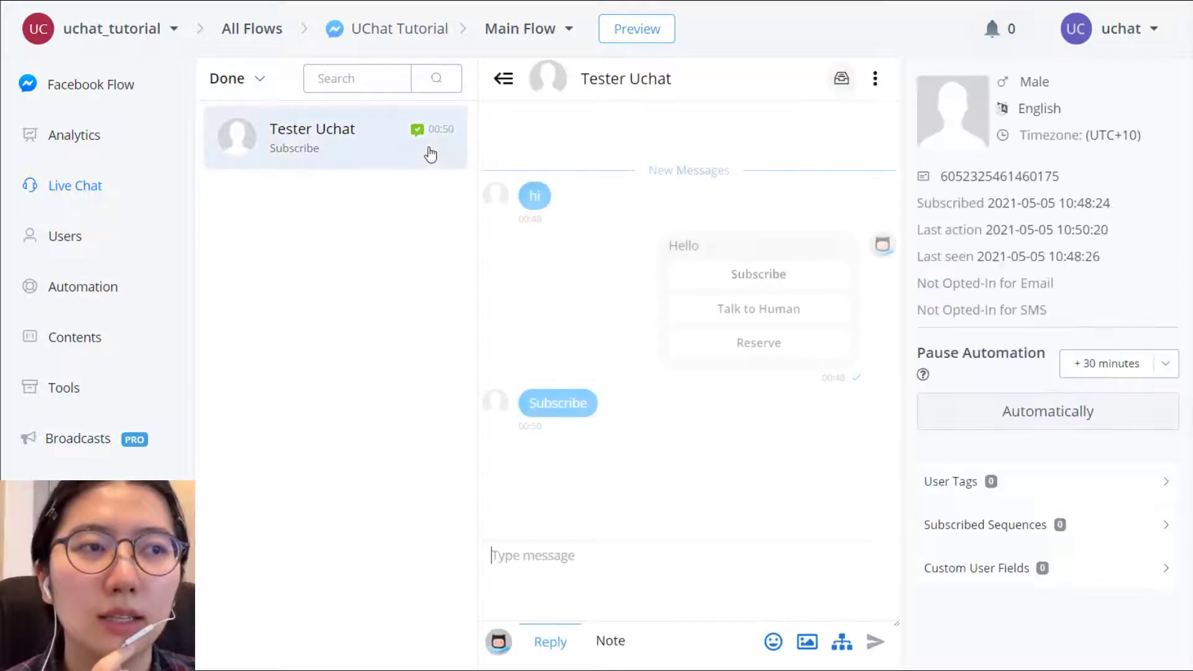
{"action": "left_click", "coordinate": [842, 79]}
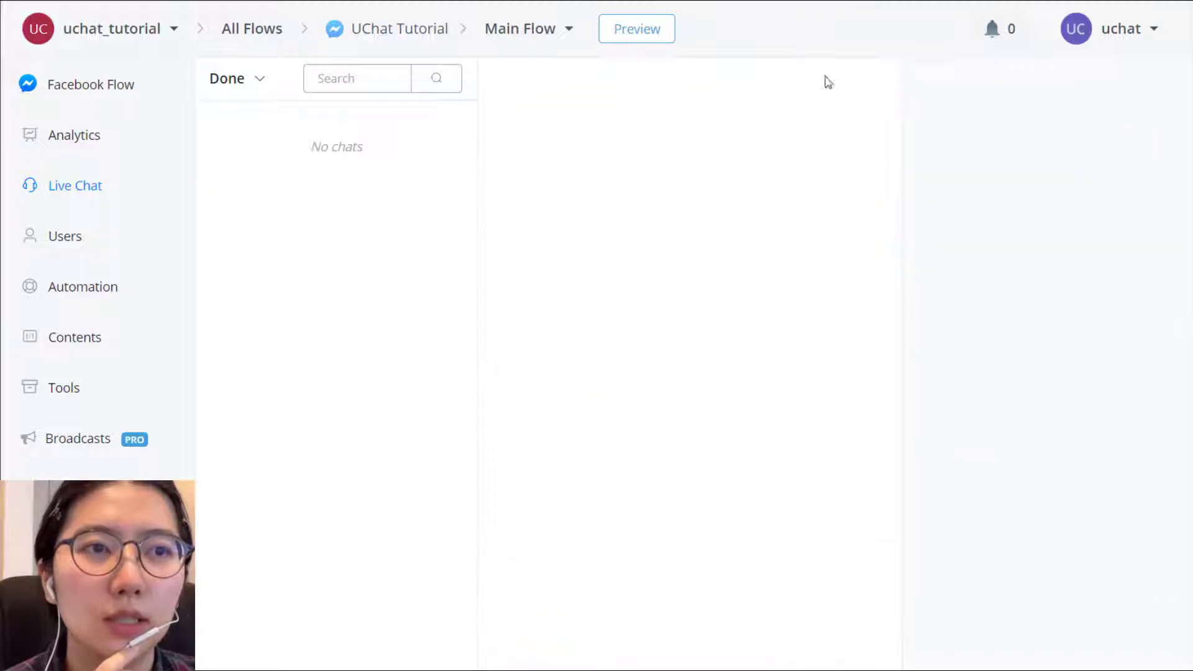
{"action": "left_click", "coordinate": [239, 80]}
{"action": "left_click", "coordinate": [248, 127]}
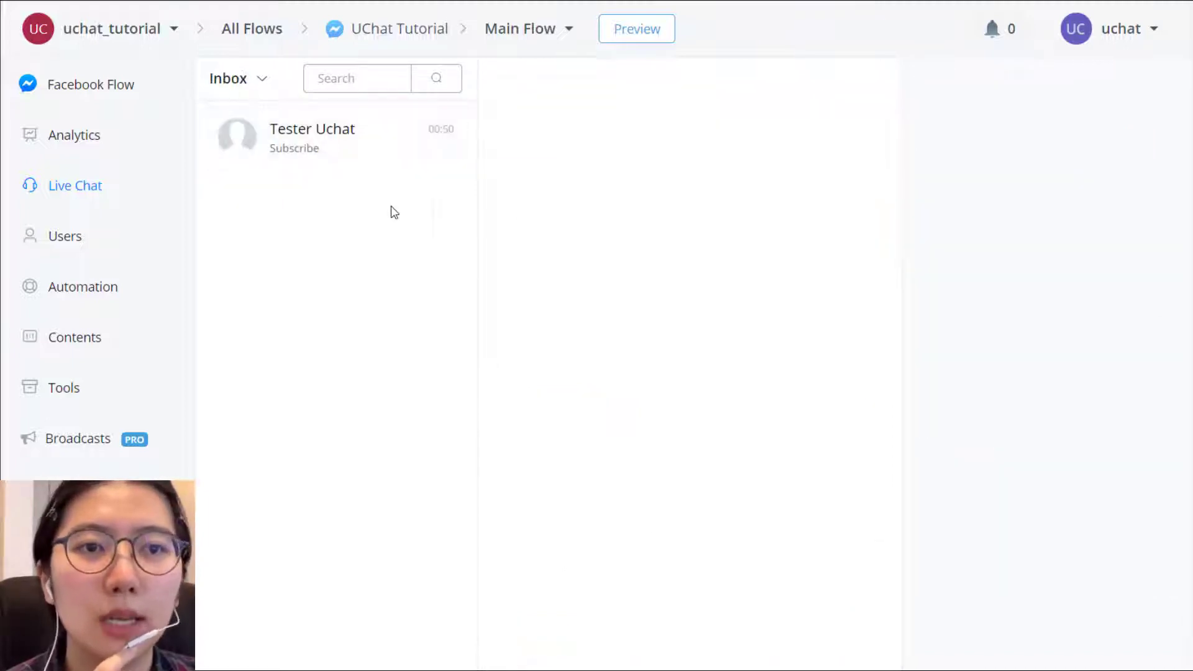
{"action": "left_click", "coordinate": [383, 149]}
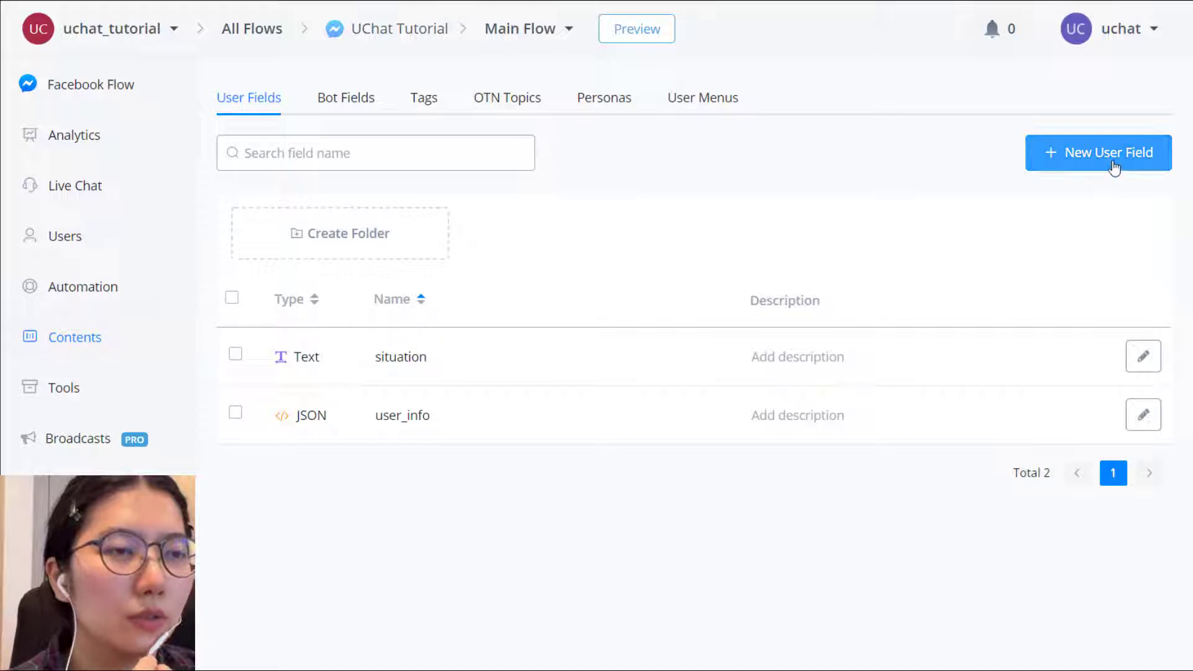
Try creating a user field named 'situation' and confirm that name already exists
{"action": "left_click", "coordinate": [1115, 167]}
{"action": "left_click", "coordinate": [624, 185]}
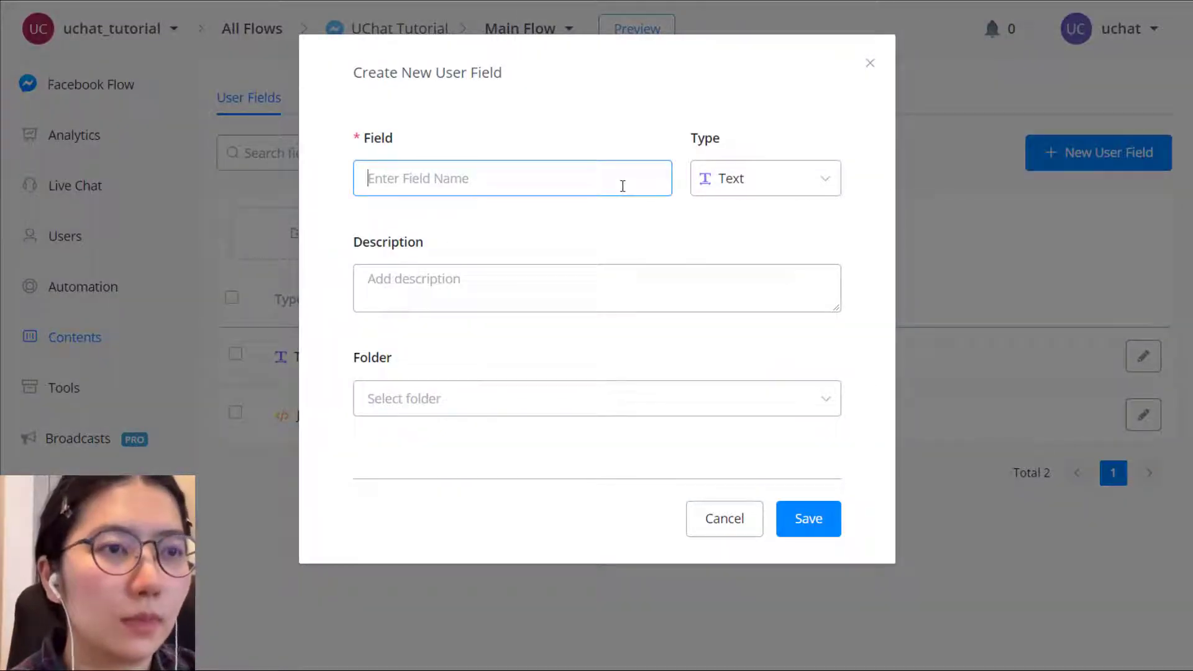
{"action": "type", "text": "situation"}
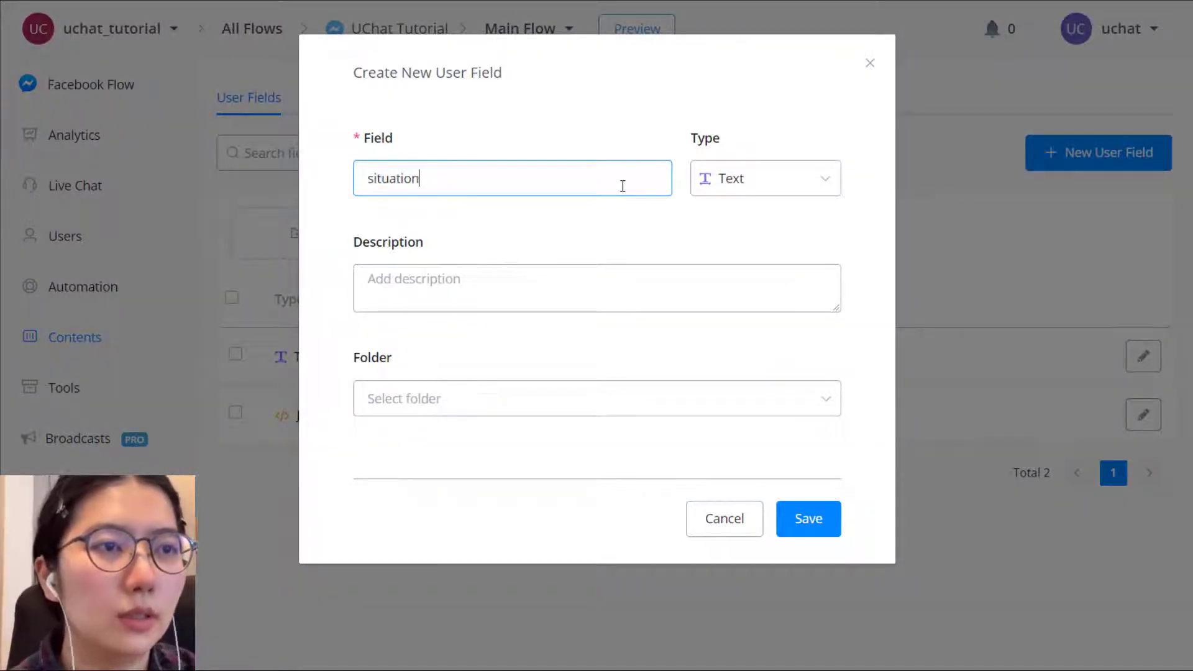
{"action": "left_click", "coordinate": [822, 528]}
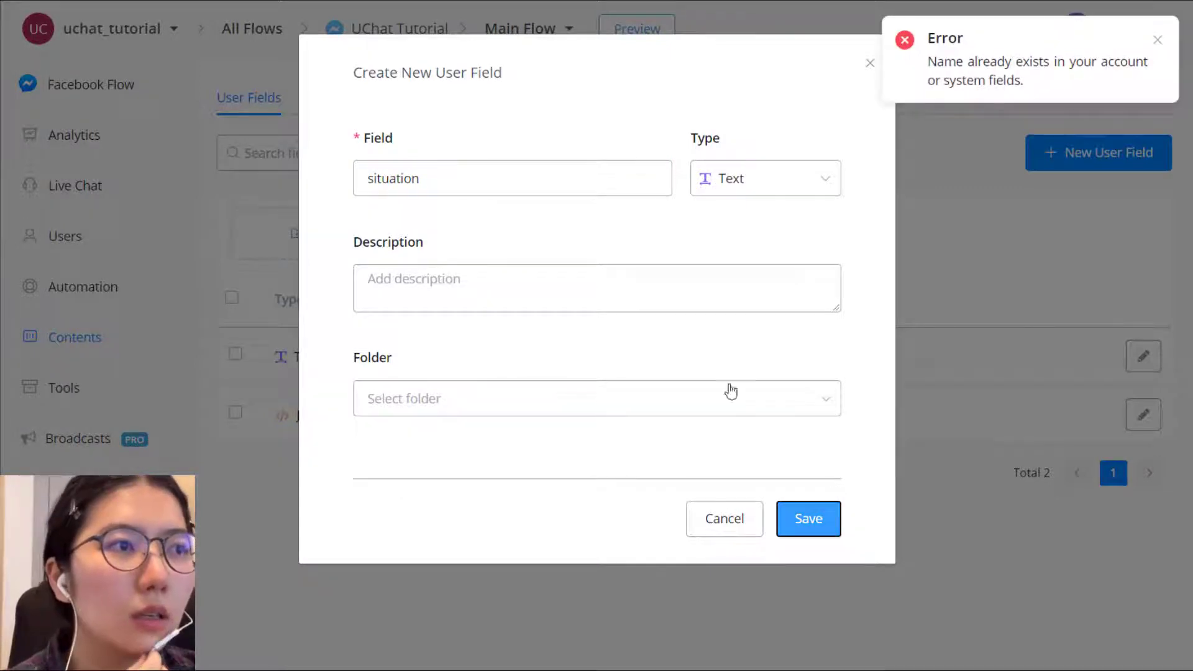
{"action": "left_click", "coordinate": [870, 64]}
{"action": "left_click", "coordinate": [390, 371]}
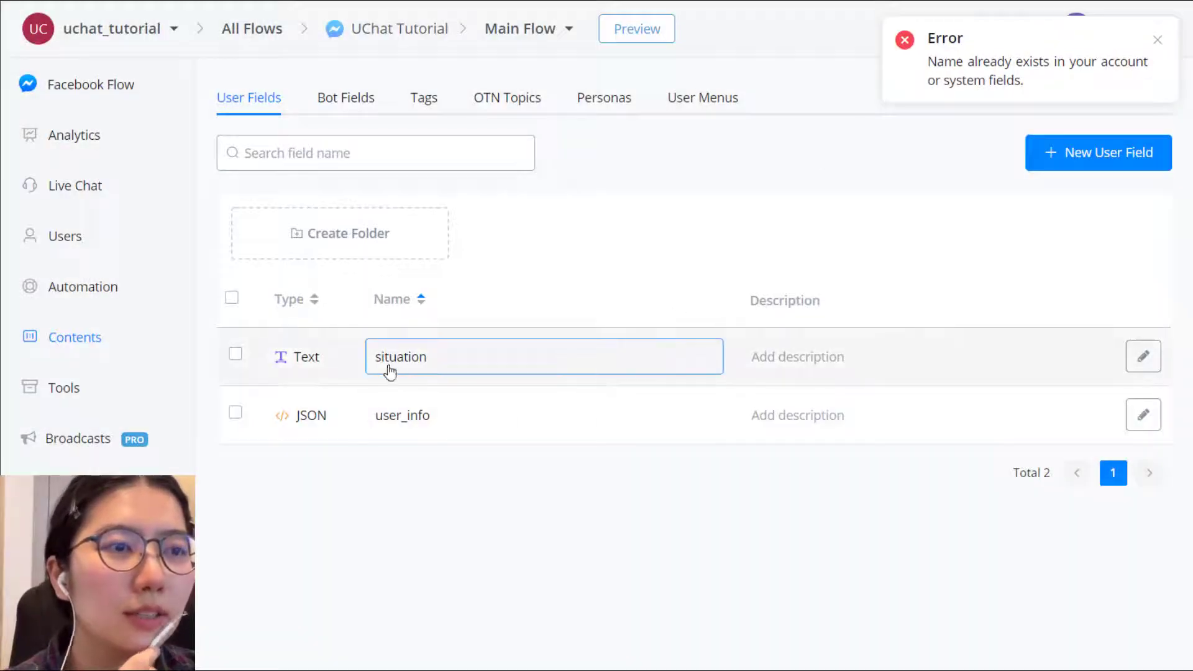
Create and activate a Conversation is Done trigger linked to the Conversation Done sub flow
{"action": "left_click", "coordinate": [89, 291]}
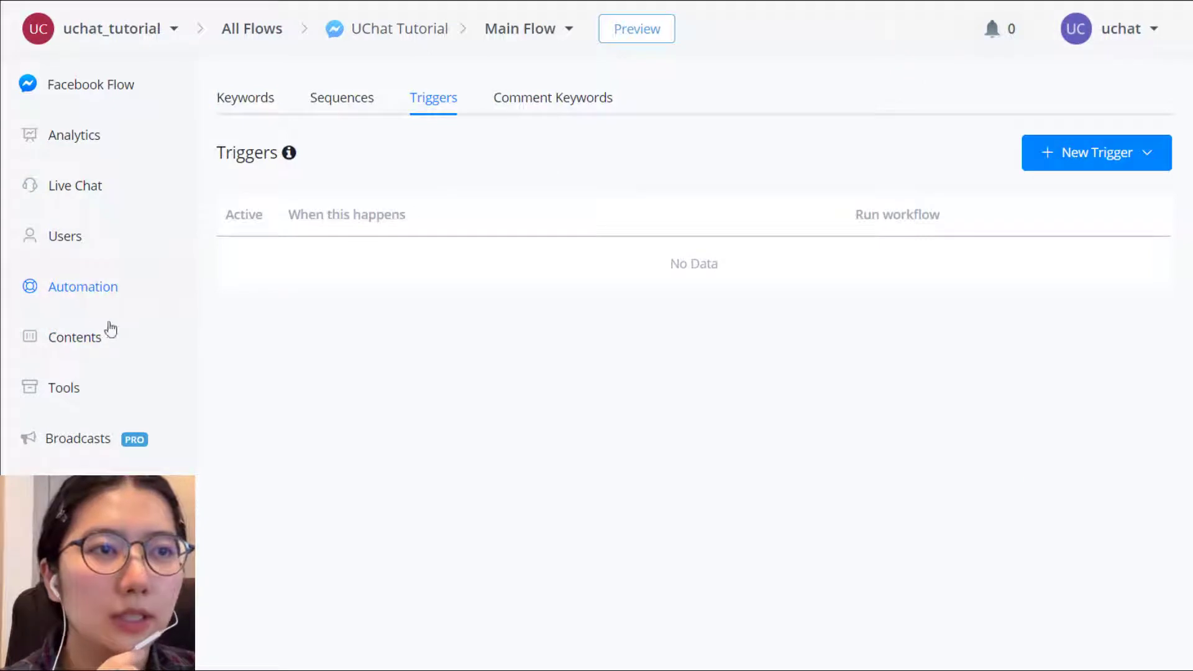
{"action": "left_click", "coordinate": [1136, 160]}
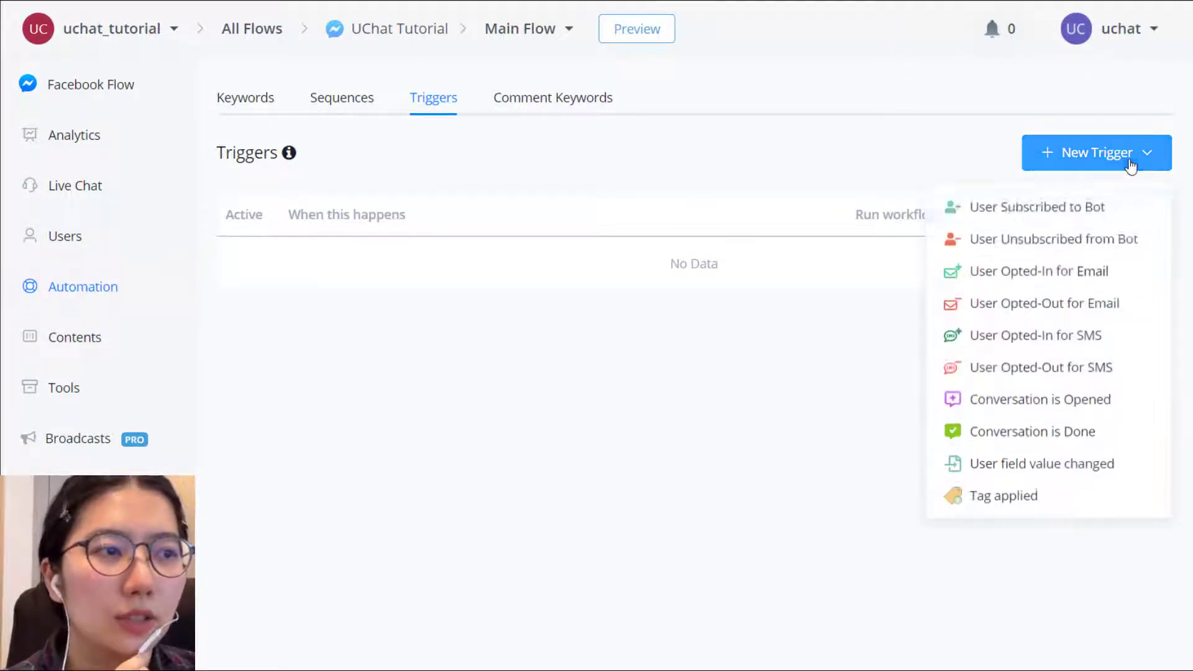
{"action": "left_click", "coordinate": [1032, 442]}
{"action": "left_click", "coordinate": [459, 77]}
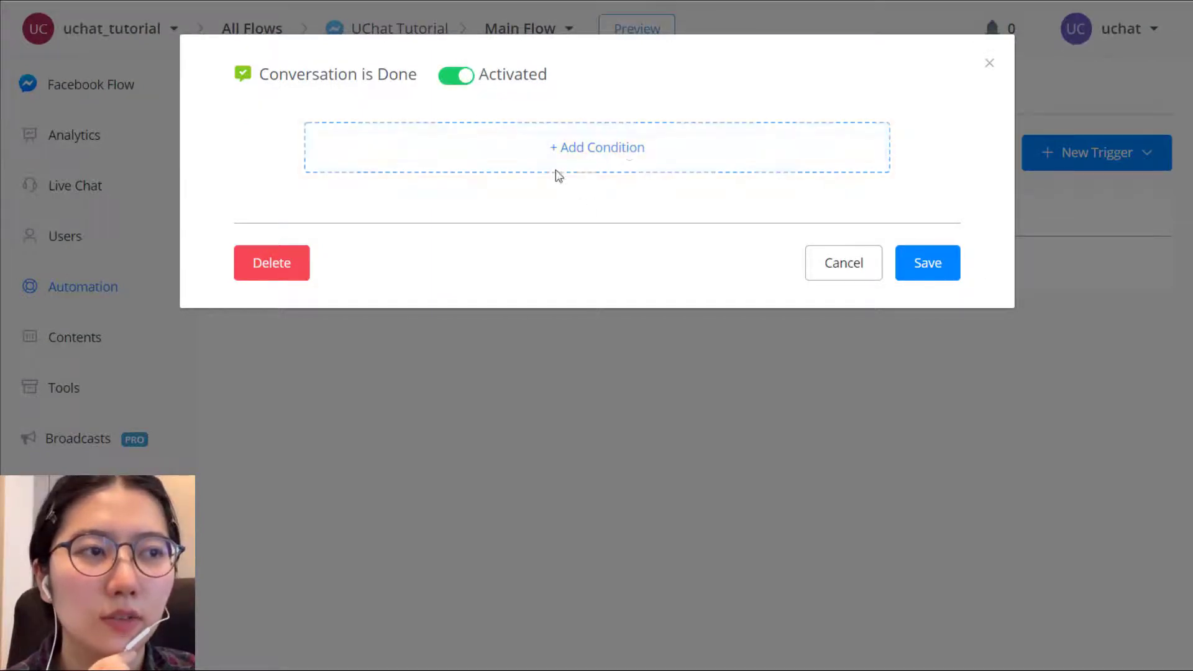
{"action": "left_click", "coordinate": [930, 269]}
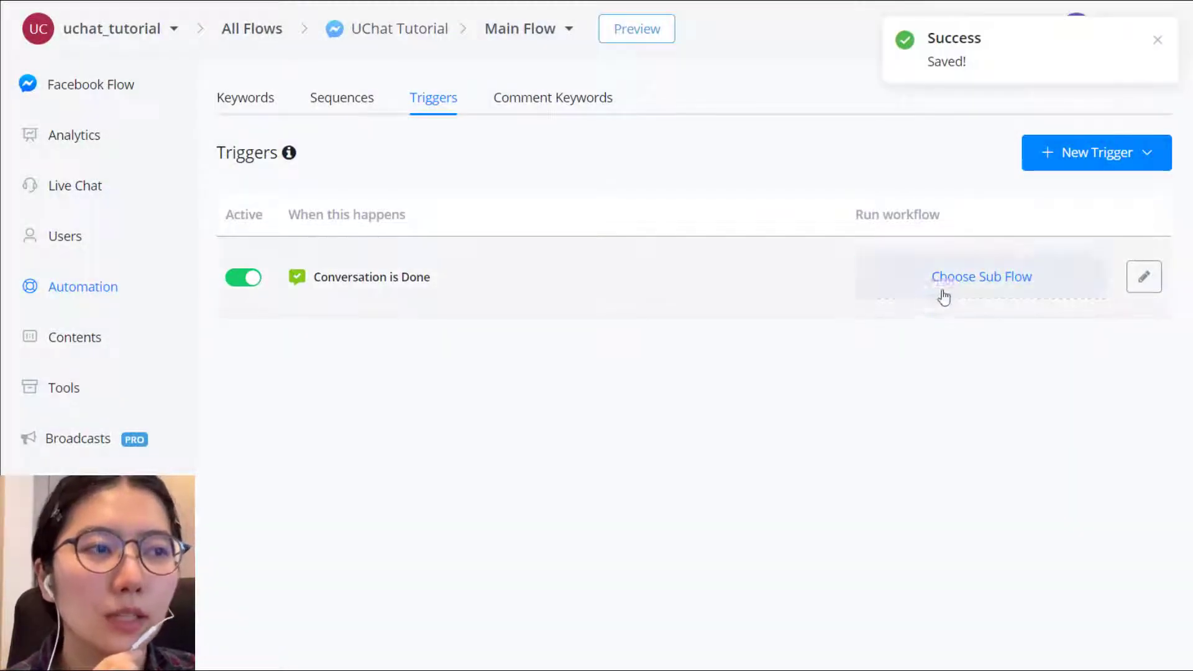
{"action": "left_click", "coordinate": [945, 282]}
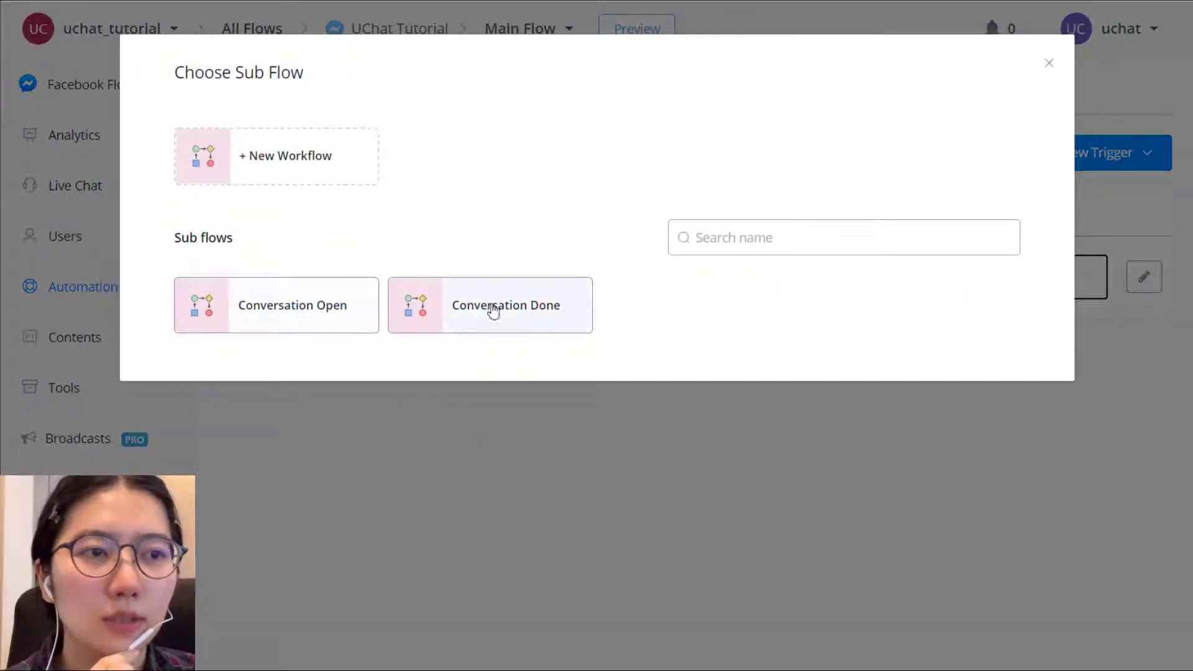
{"action": "left_click", "coordinate": [501, 320]}
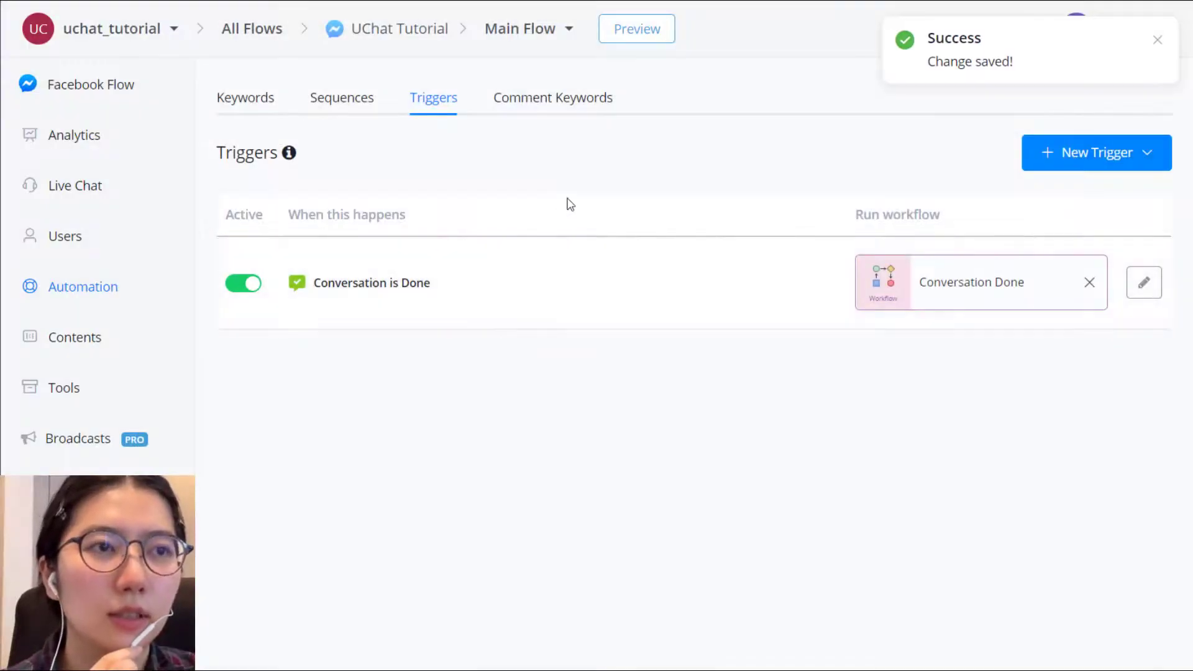
Open the Conversation Done sub flow and review its Start step trigger
{"action": "left_click", "coordinate": [527, 42]}
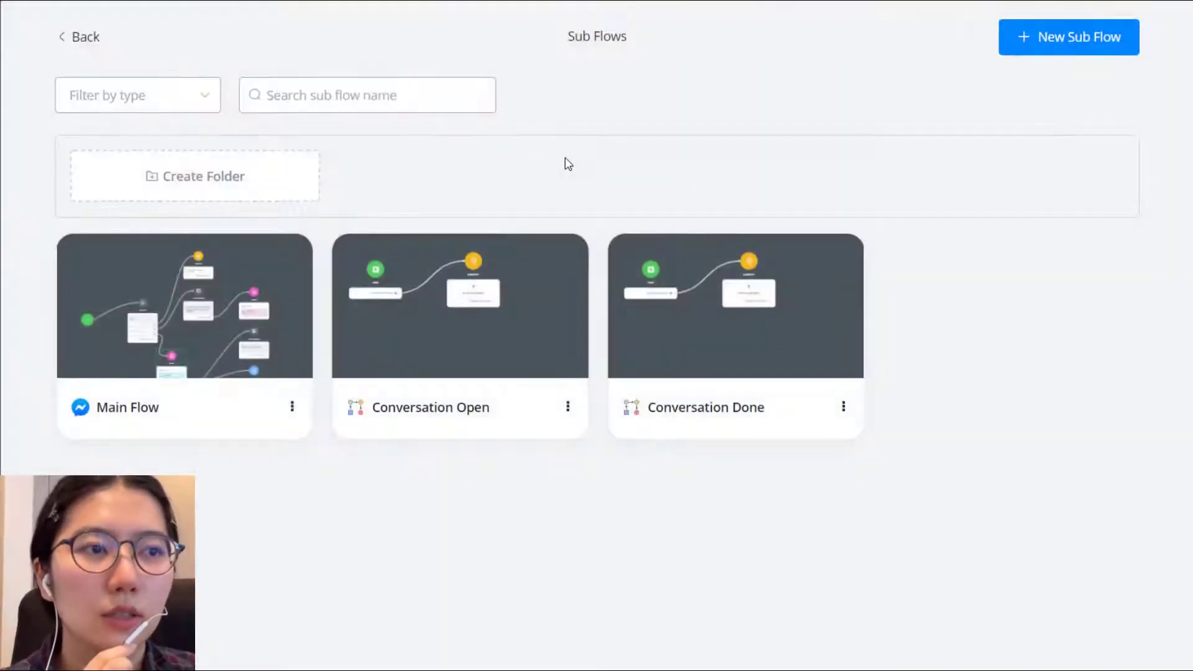
{"action": "left_click", "coordinate": [780, 333]}
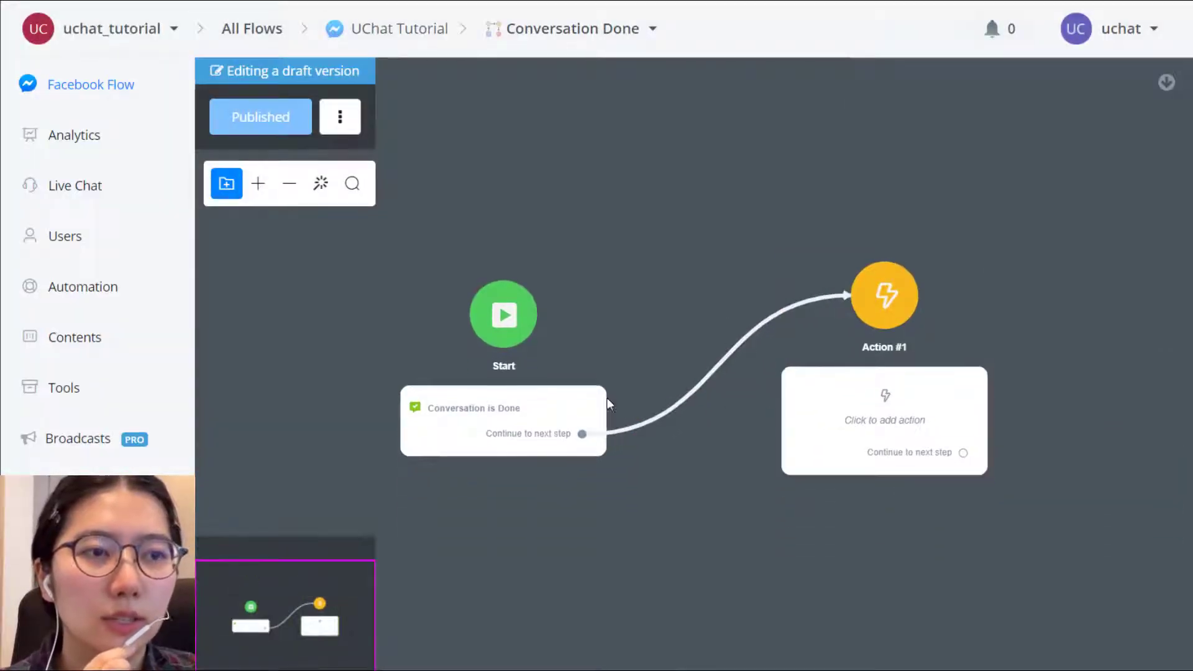
{"action": "scroll", "coordinate": [487, 426], "scroll_direction": "up", "scroll_amount": 4}
{"action": "left_click", "coordinate": [470, 423]}
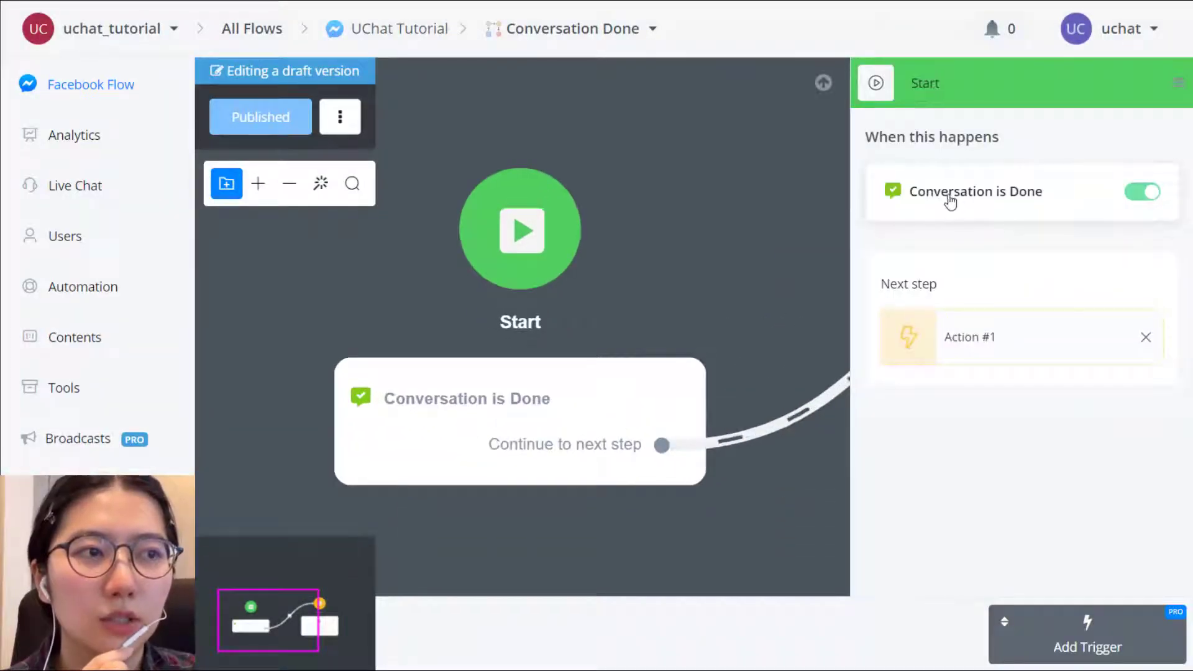
{"action": "left_click", "coordinate": [794, 296]}
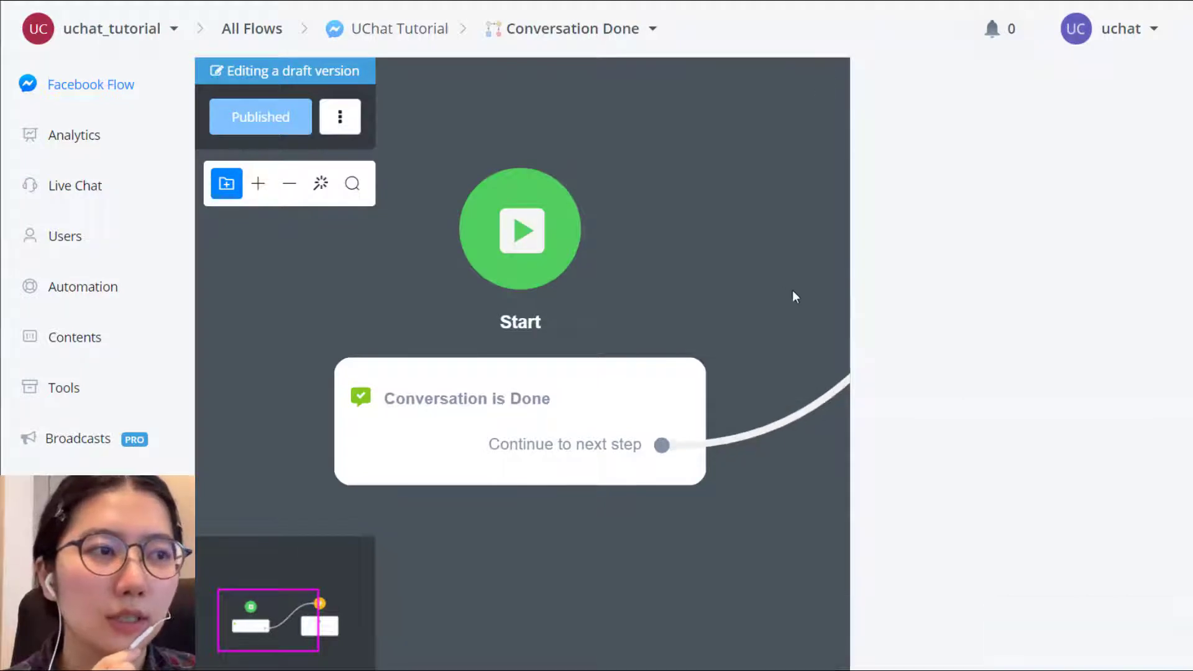
{"action": "scroll", "coordinate": [802, 292], "scroll_direction": "down", "scroll_amount": 4}
Make Action #1 set situation to 'conversation done', save it, and publish the flow
{"action": "left_click", "coordinate": [1102, 390]}
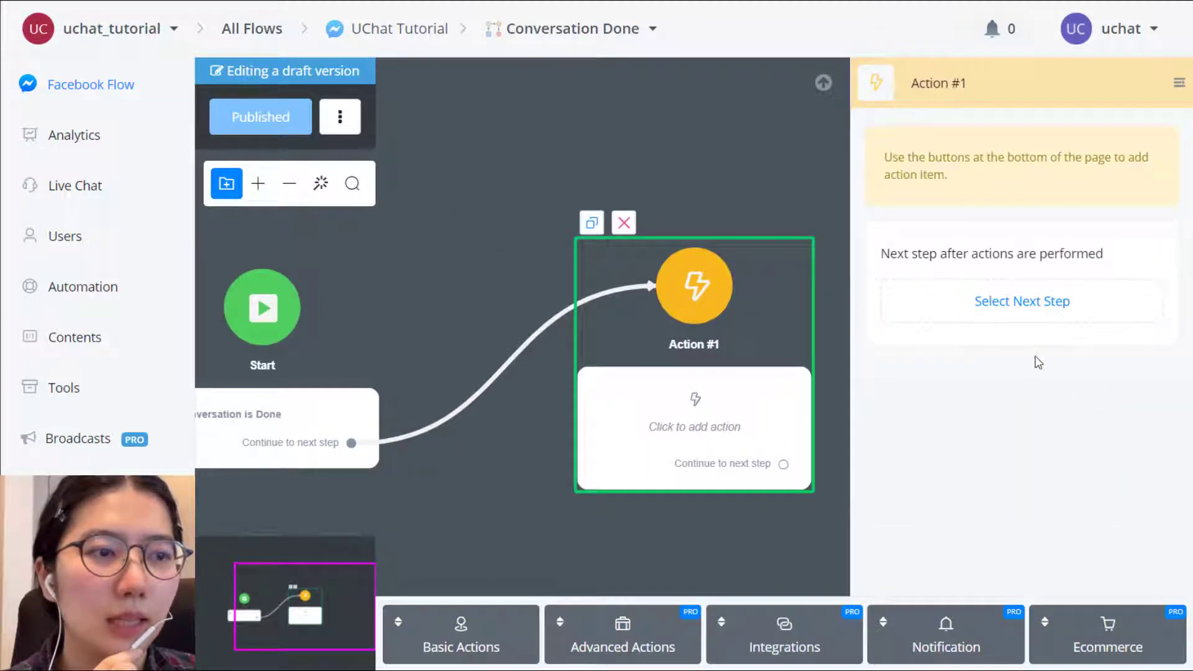
{"action": "left_click", "coordinate": [477, 642]}
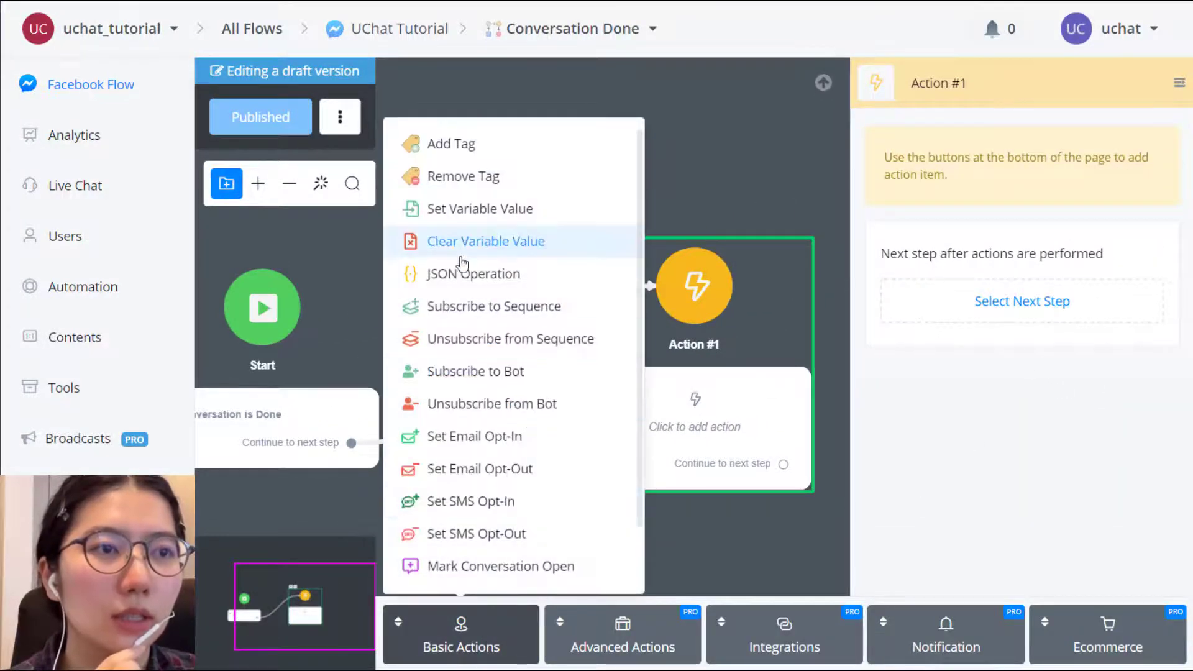
{"action": "left_click", "coordinate": [476, 211]}
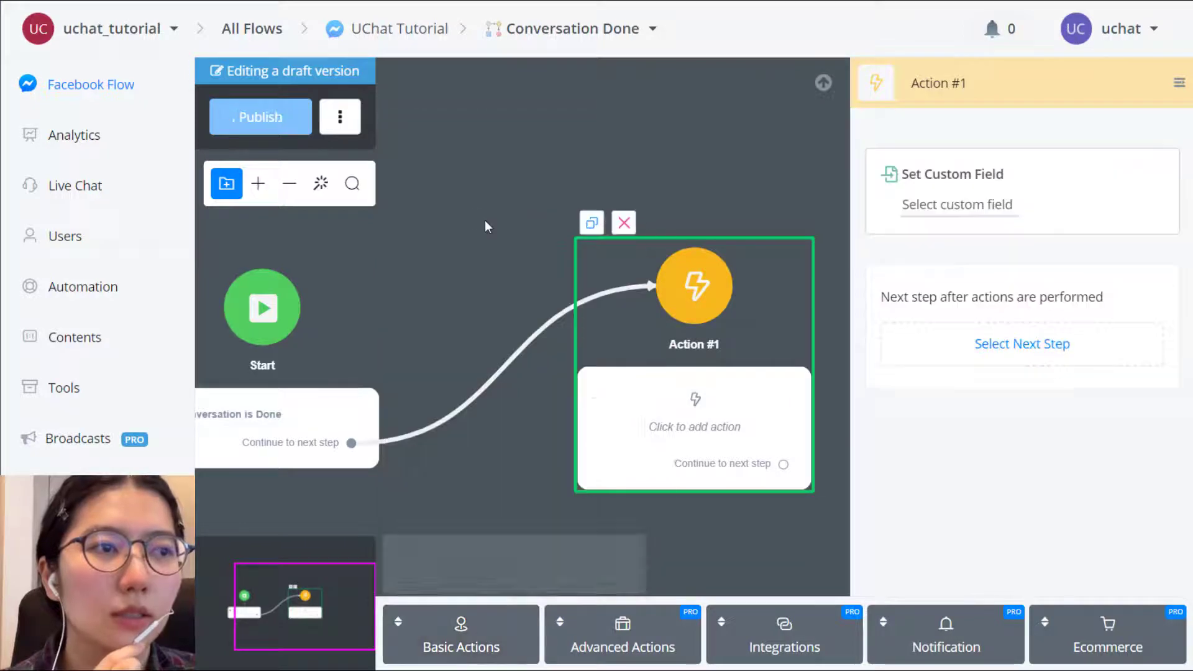
{"action": "left_click", "coordinate": [930, 207]}
{"action": "left_click", "coordinate": [371, 187]}
{"action": "left_click", "coordinate": [360, 274]}
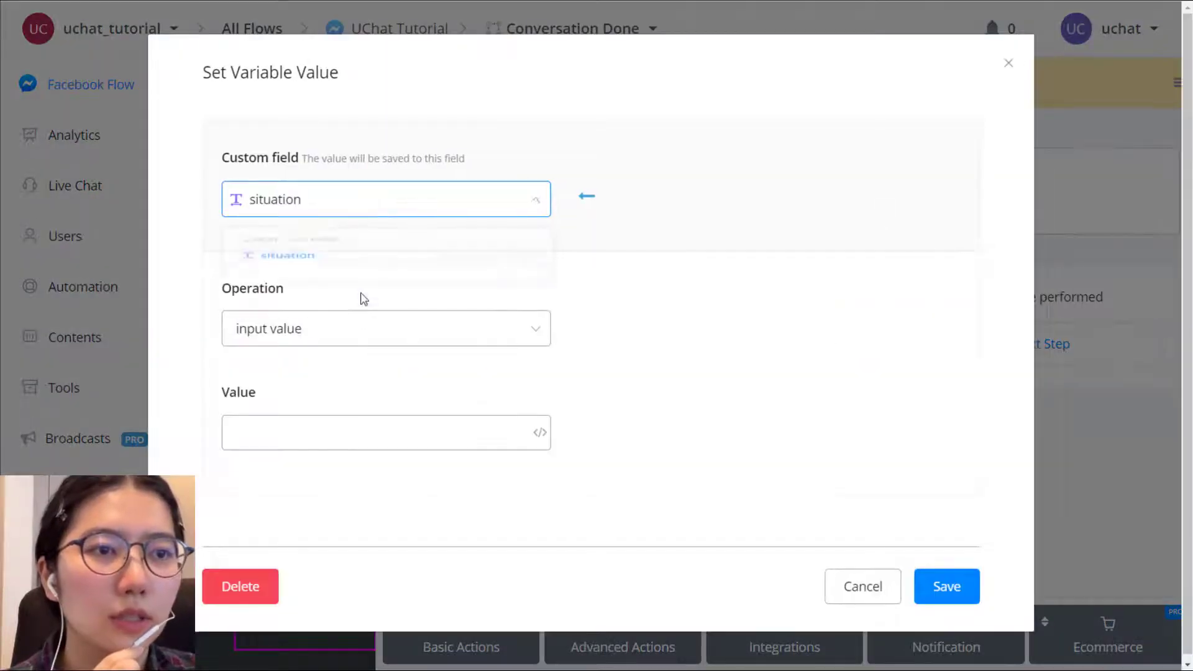
{"action": "left_click", "coordinate": [334, 419]}
{"action": "type", "text": "conver"}
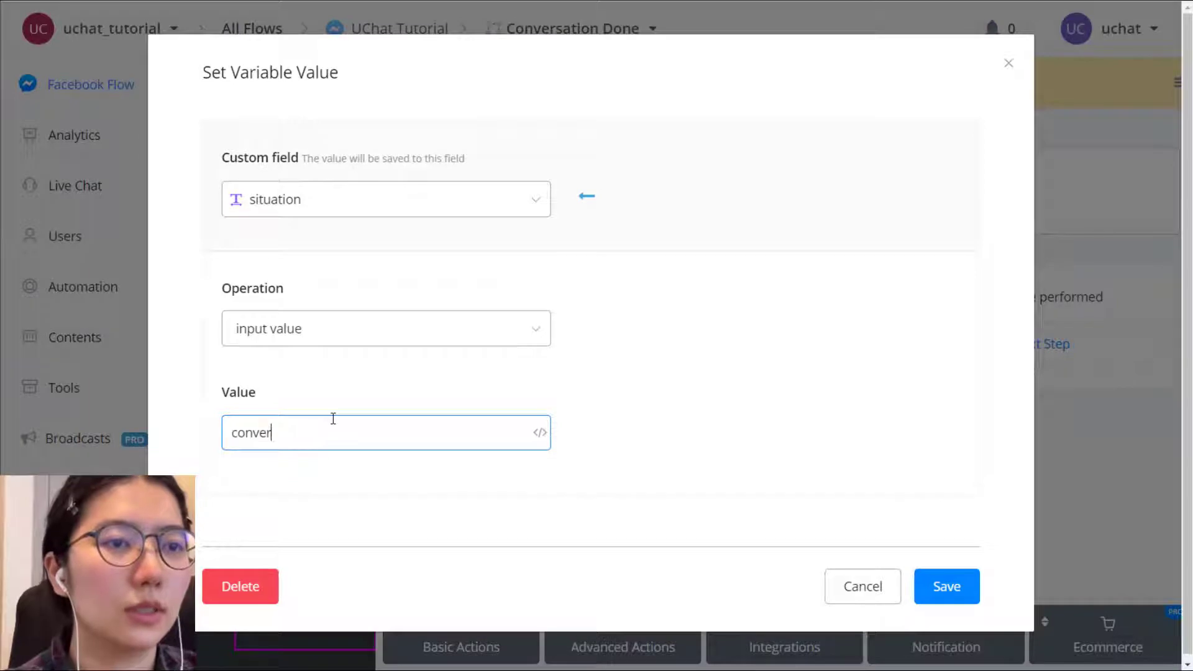
{"action": "type", "text": "sation done"}
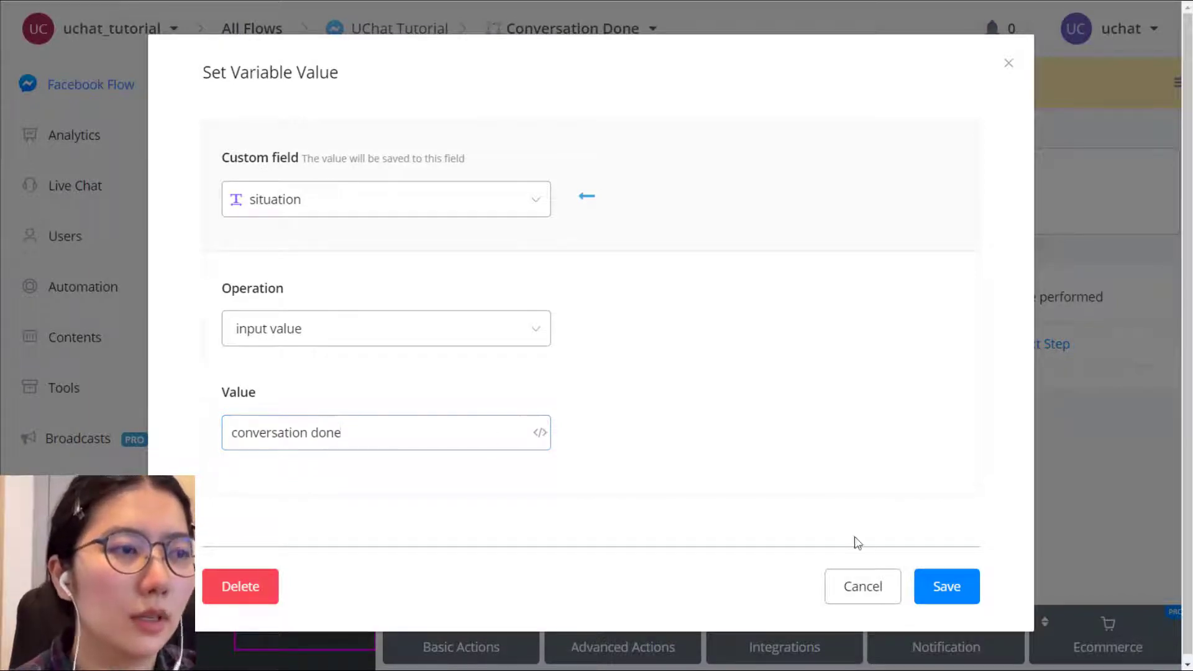
{"action": "left_click", "coordinate": [941, 584]}
{"action": "left_click", "coordinate": [260, 117]}
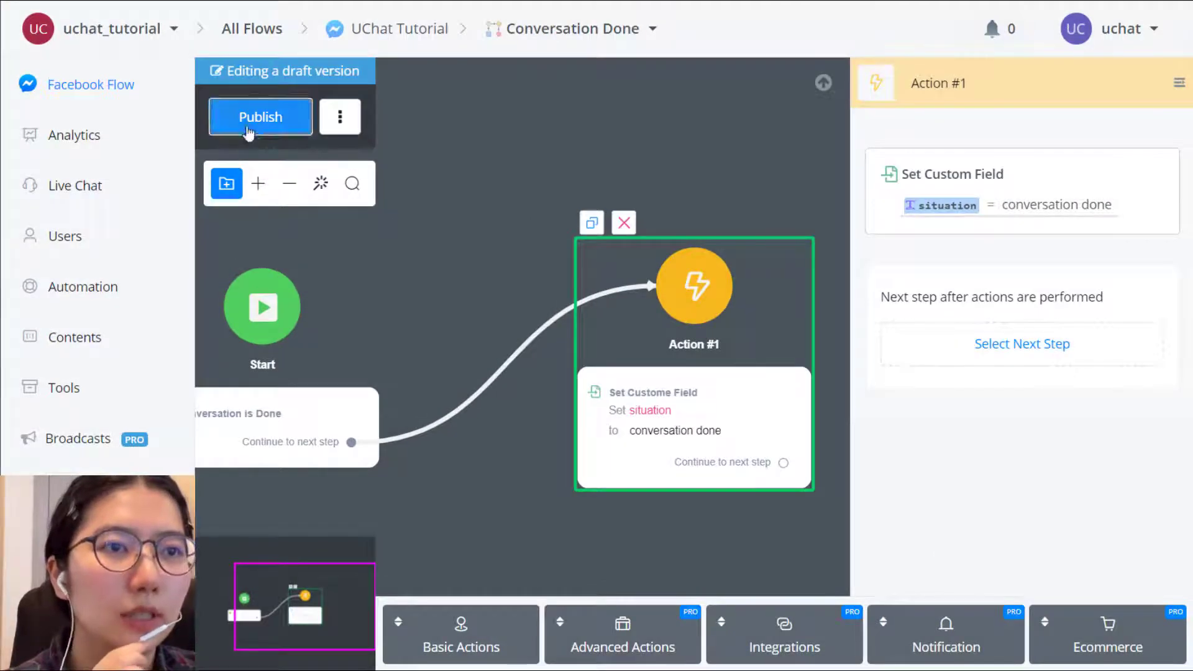
Open the test user's Live Chat conversation and view their custom user fields
{"action": "left_click", "coordinate": [100, 195]}
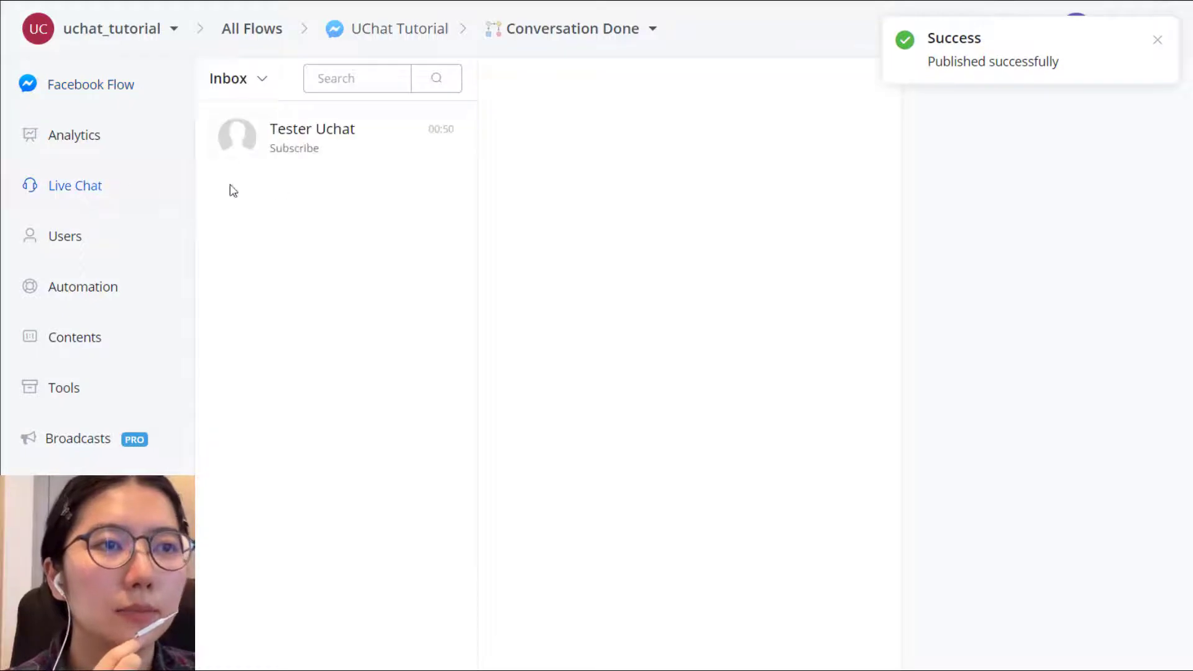
{"action": "left_click", "coordinate": [351, 153]}
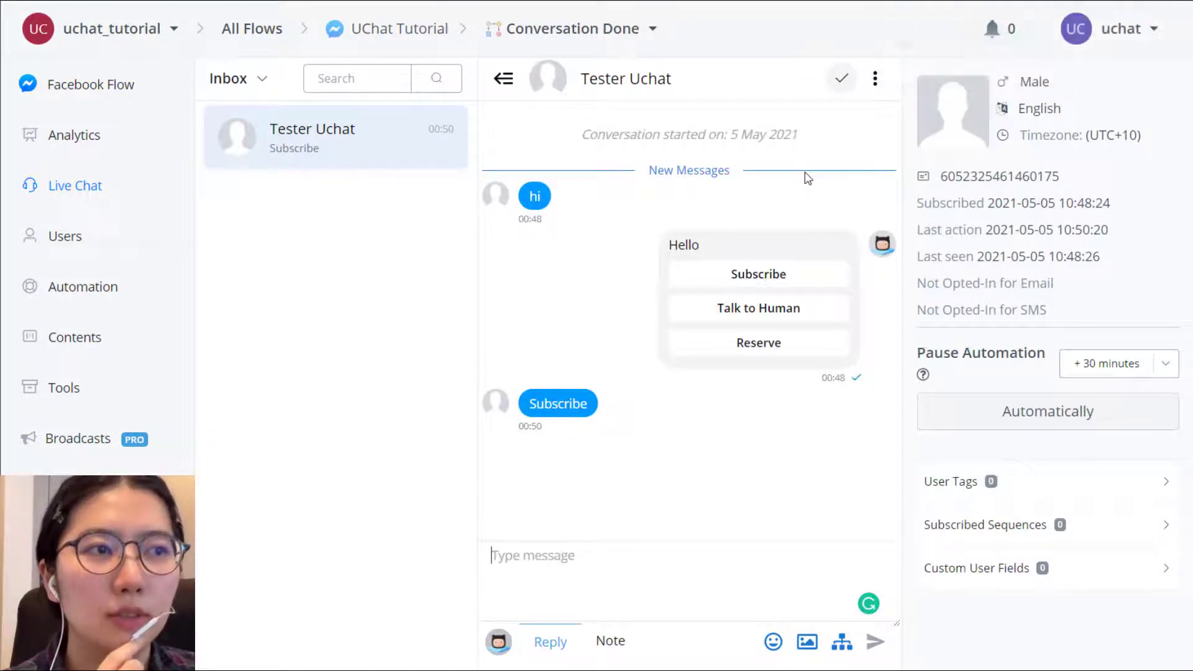
{"action": "left_click", "coordinate": [998, 573]}
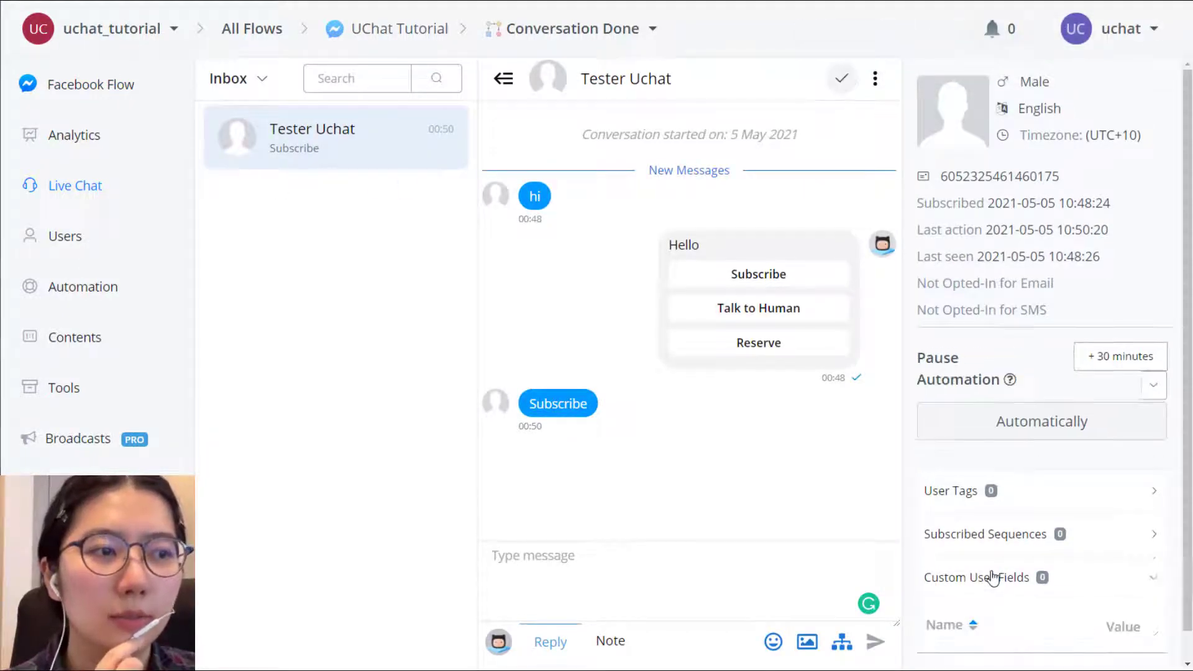
{"action": "scroll", "coordinate": [995, 578], "scroll_direction": "down", "scroll_amount": 2}
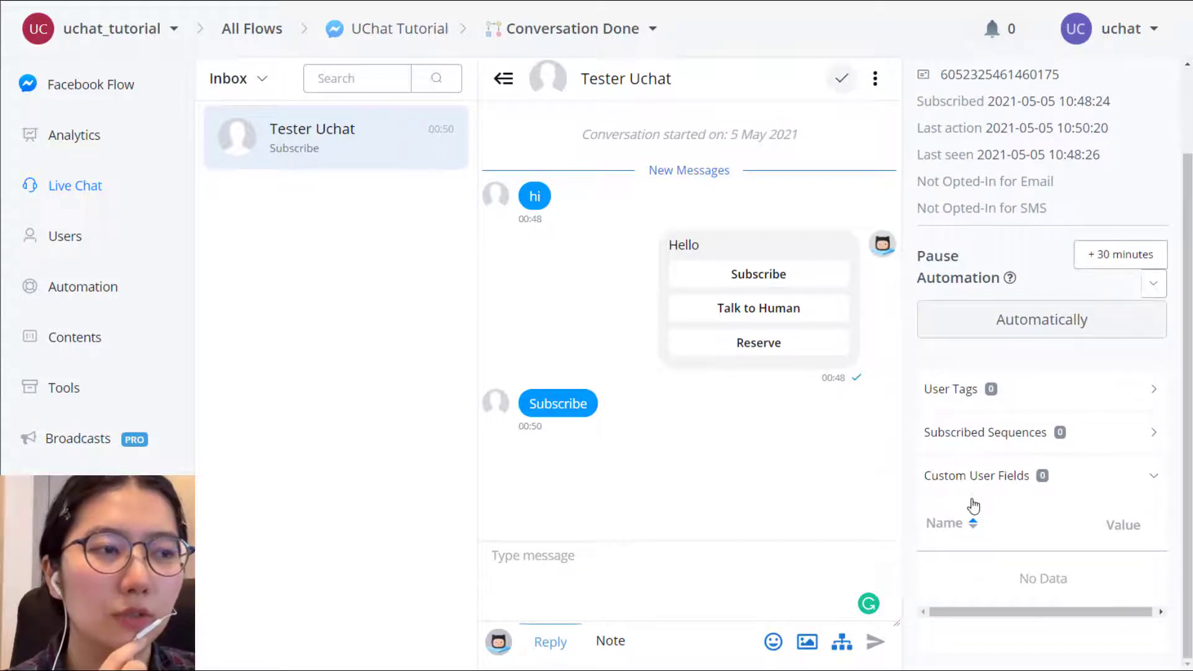
{"action": "scroll", "coordinate": [938, 493], "scroll_direction": "up", "scroll_amount": 2}
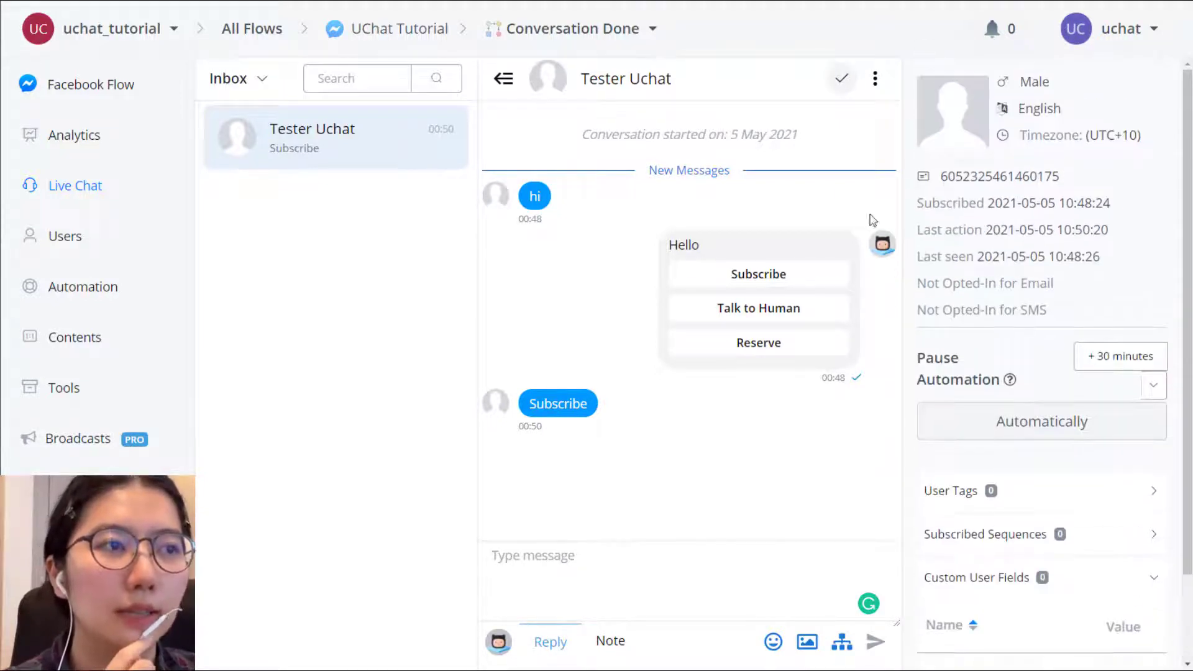
Mark the chat done, reopen it from Done, and confirm situation reads 'conversation done'
{"action": "left_click", "coordinate": [842, 79]}
{"action": "left_click", "coordinate": [241, 81]}
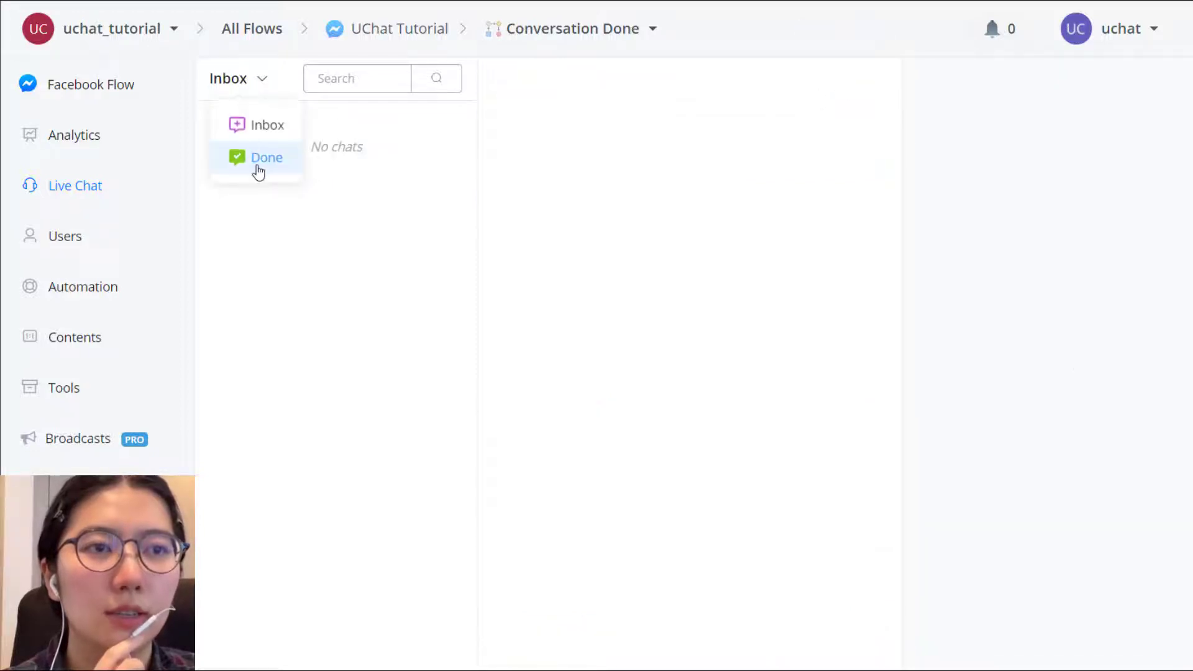
{"action": "left_click", "coordinate": [258, 168]}
{"action": "left_click", "coordinate": [330, 163]}
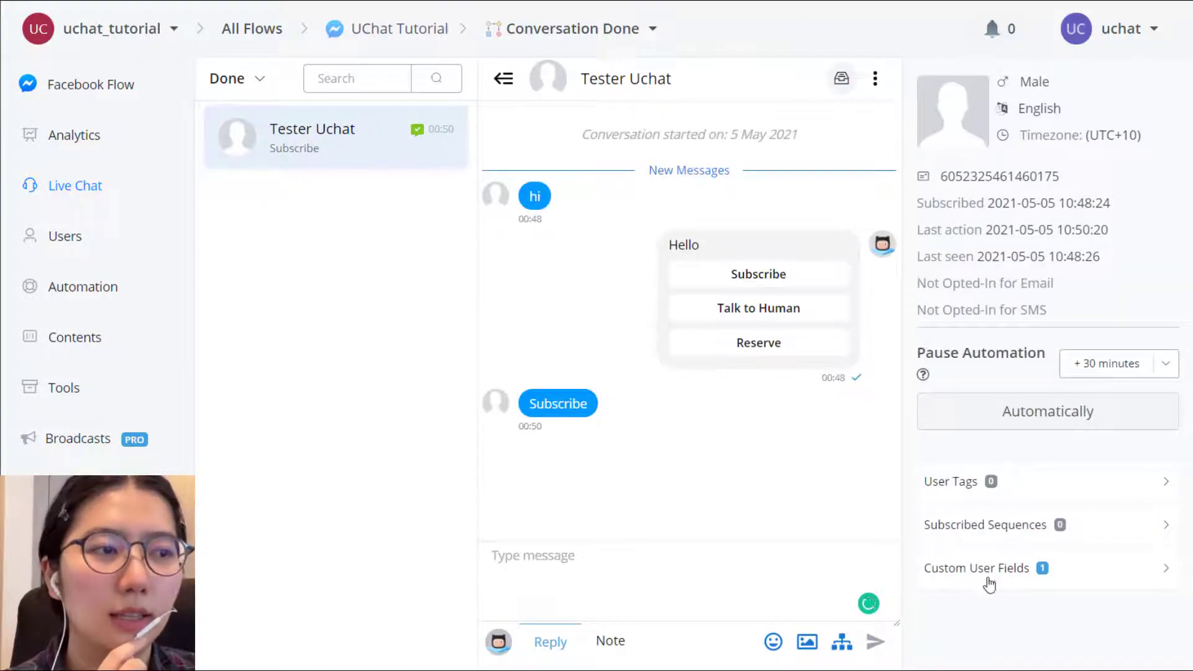
{"action": "left_click", "coordinate": [979, 577]}
{"action": "scroll", "coordinate": [999, 597], "scroll_direction": "down", "scroll_amount": 2}
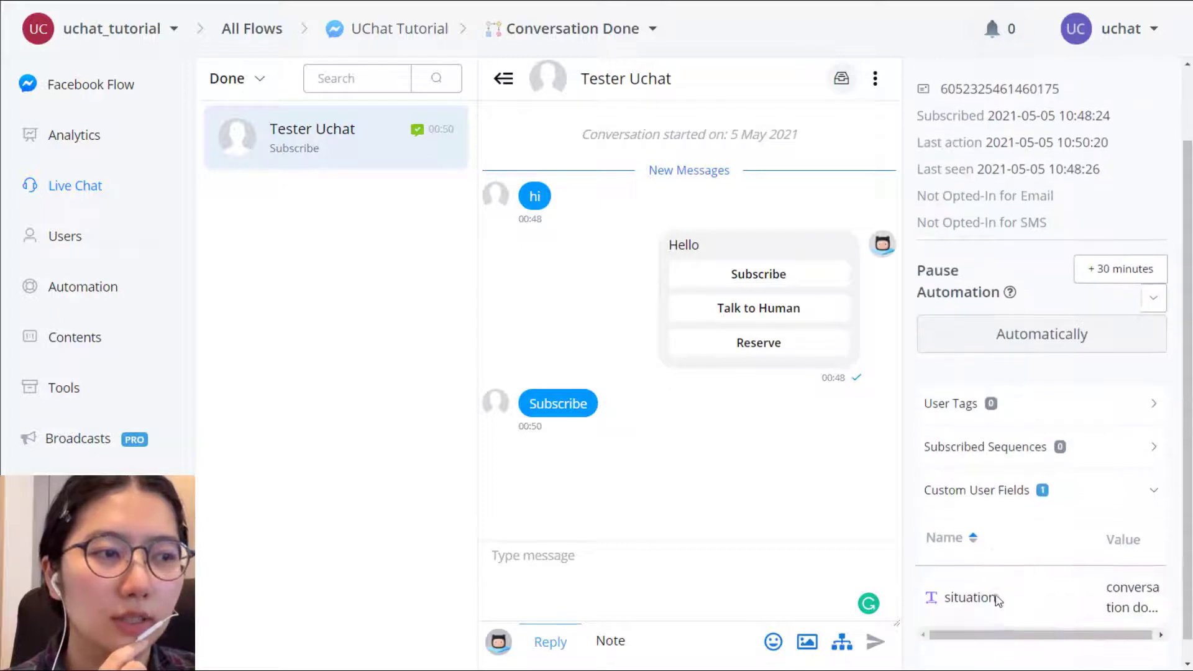
{"action": "double_click", "coordinate": [1139, 586]}
{"action": "left_click", "coordinate": [1153, 588]}
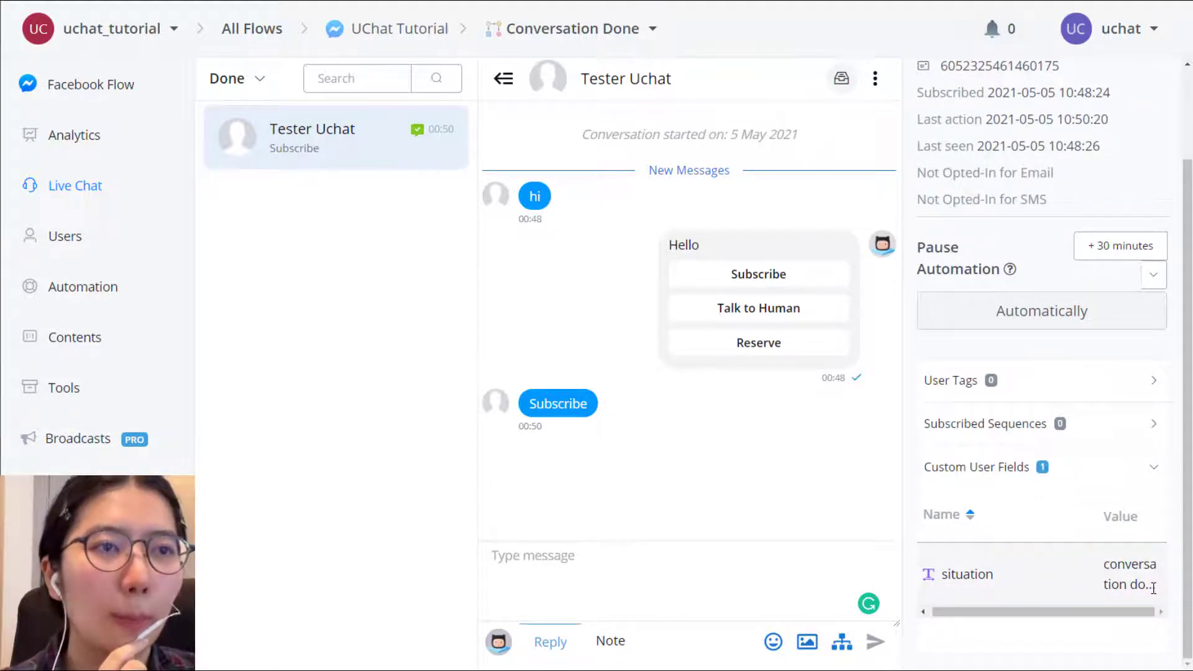
Open the Conversation Open sub flow and its Start step settings
{"action": "left_click", "coordinate": [102, 103]}
{"action": "left_click", "coordinate": [587, 30]}
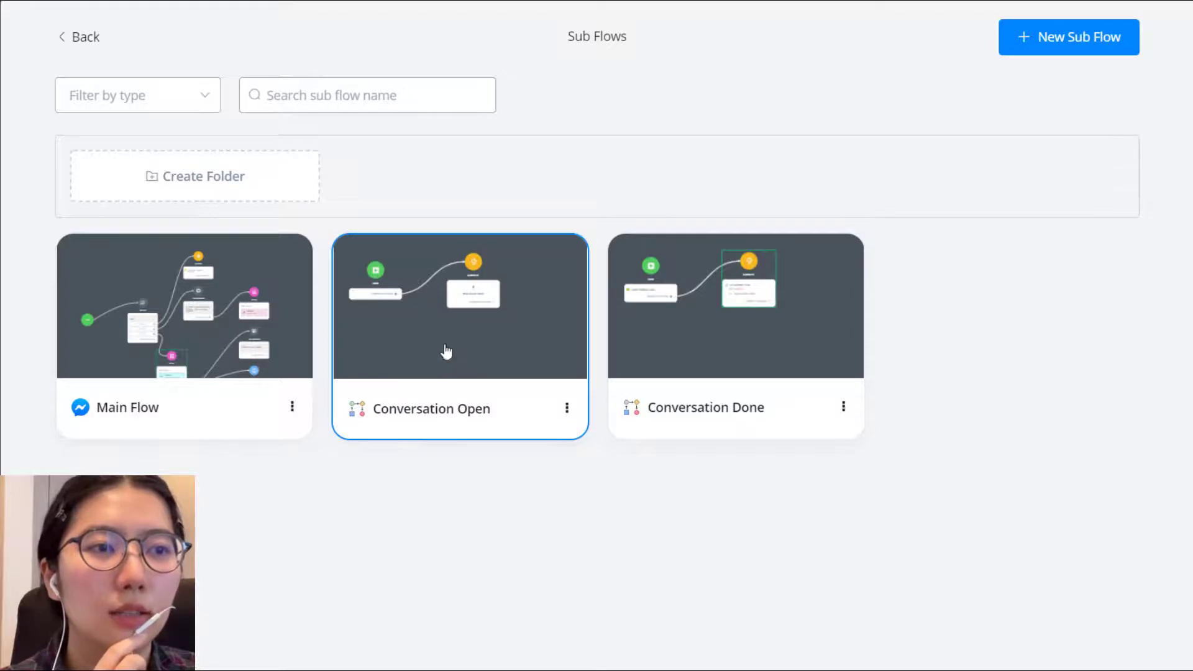
{"action": "left_click", "coordinate": [440, 351]}
{"action": "left_click", "coordinate": [488, 335]}
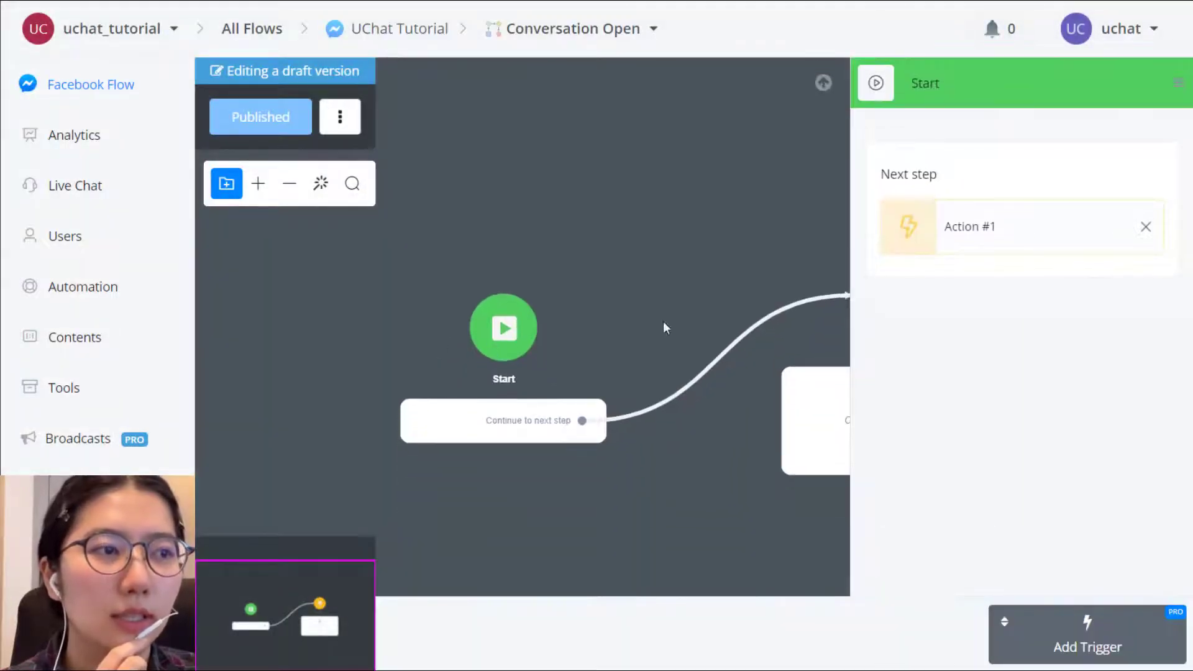
Add a Conversation is Opened trigger to the Start step, activated and saved
{"action": "left_click", "coordinate": [1085, 634]}
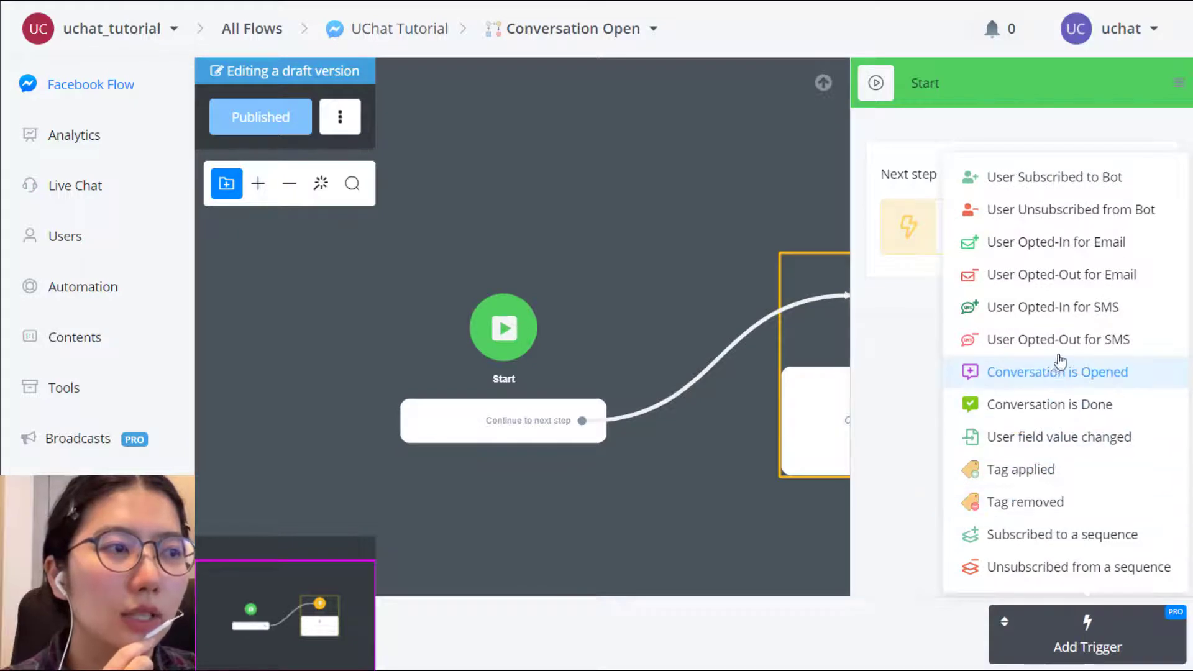
{"action": "left_click", "coordinate": [1069, 381]}
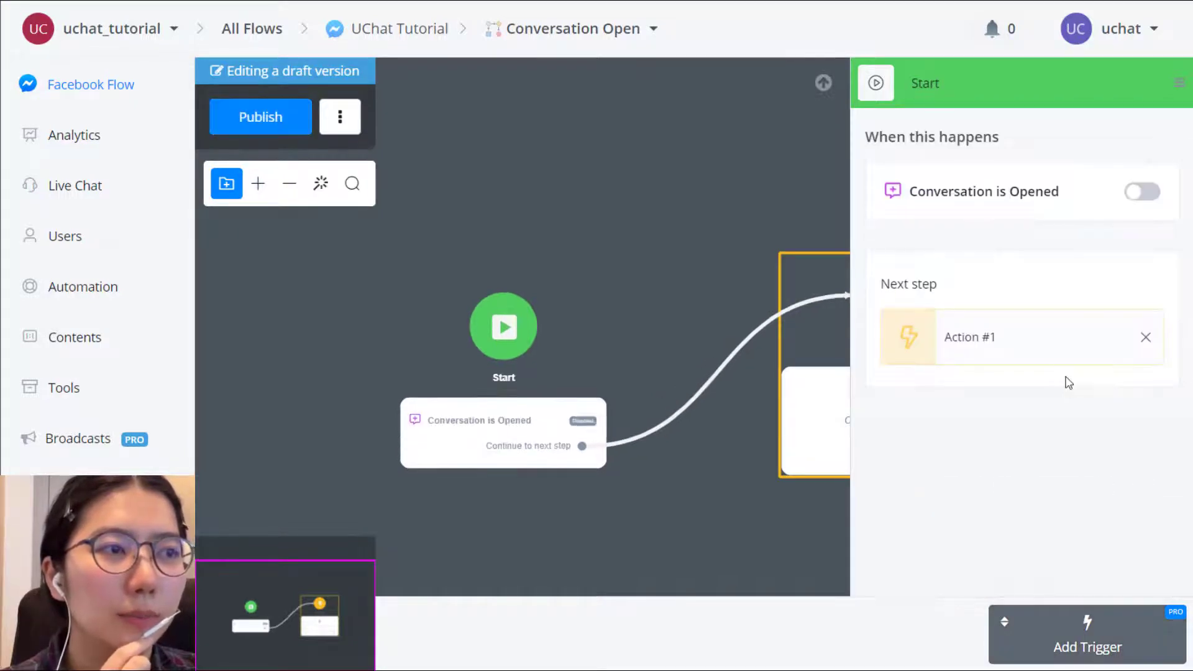
{"action": "left_click", "coordinate": [1064, 218]}
{"action": "left_click", "coordinate": [471, 78]}
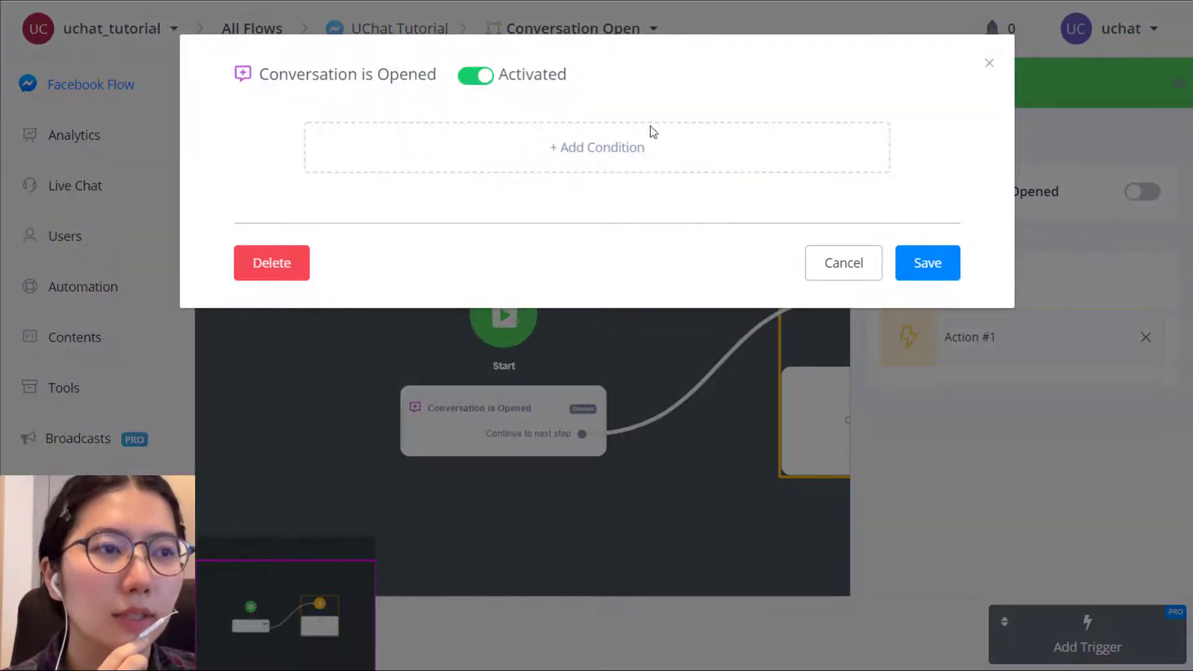
{"action": "left_click", "coordinate": [927, 263]}
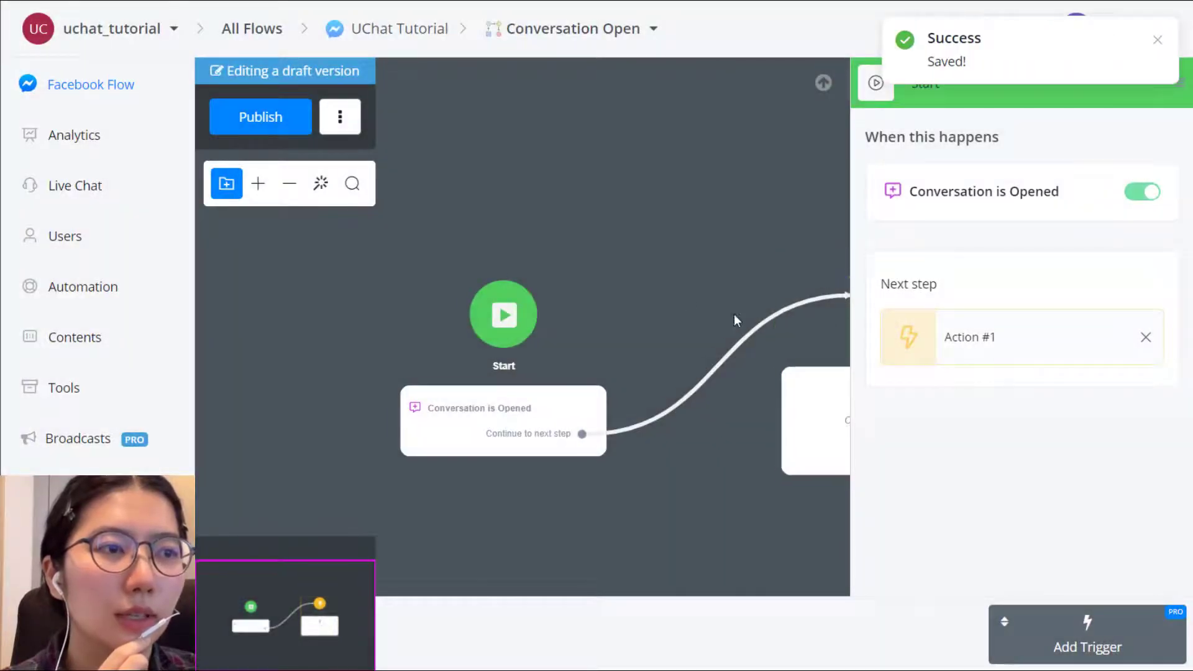
{"action": "left_click", "coordinate": [700, 345]}
Add a Set Variable Value action setting situation to 'conversation open', then publish the flow
{"action": "left_click", "coordinate": [506, 642]}
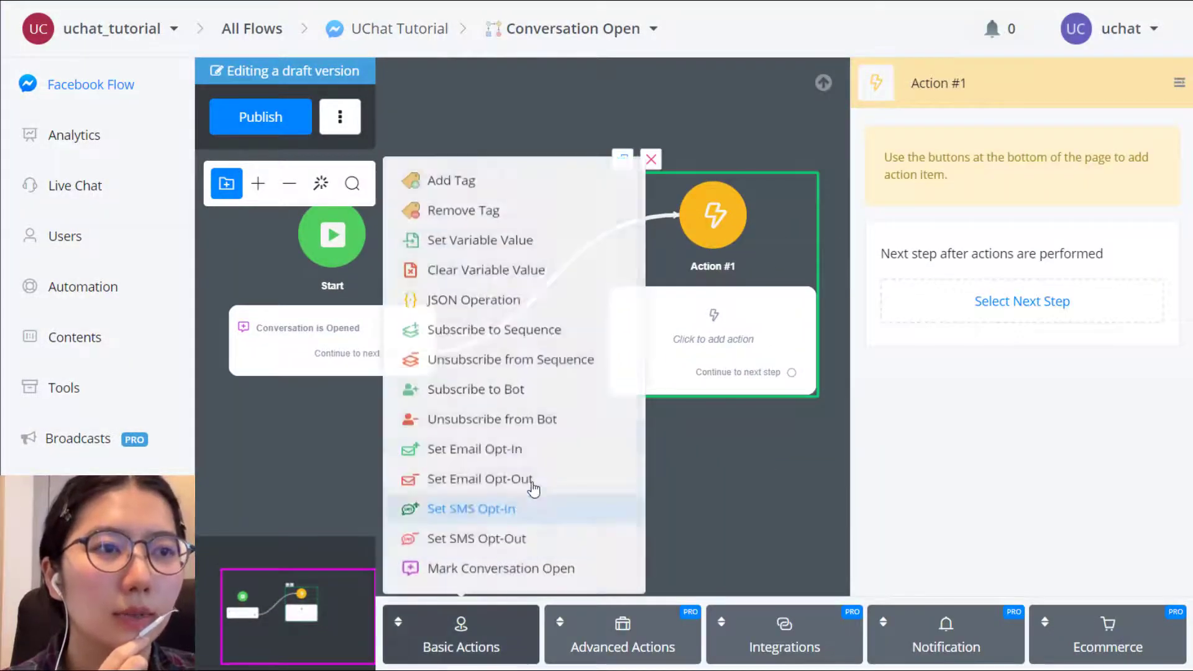
{"action": "left_click", "coordinate": [498, 209]}
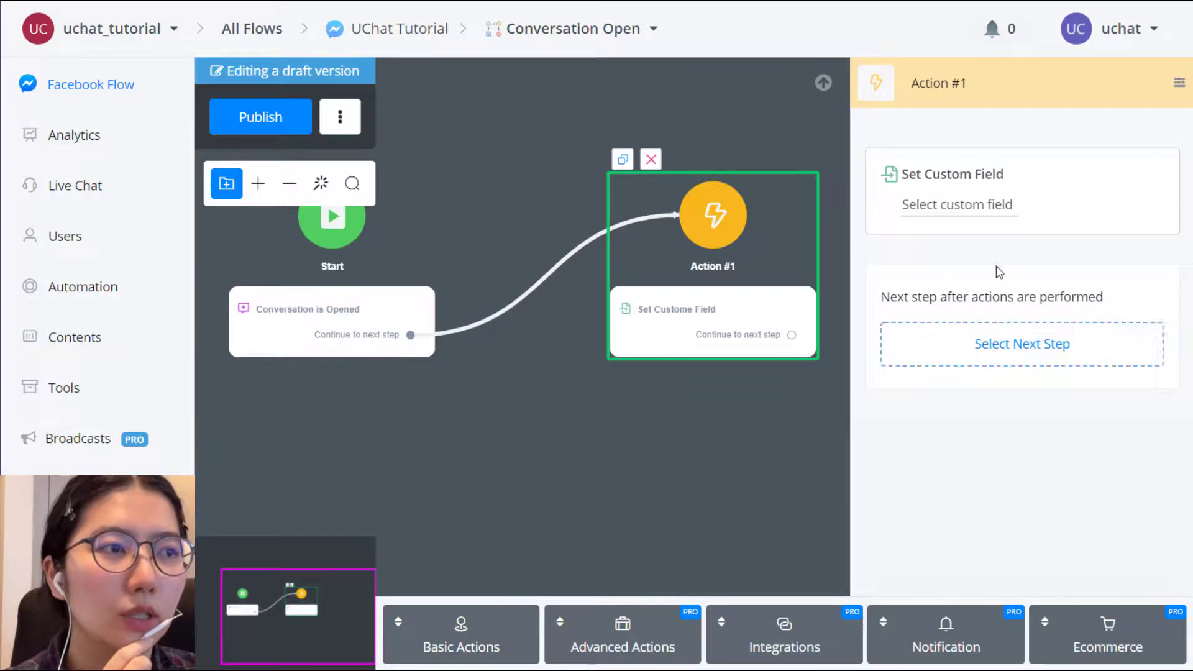
{"action": "left_click", "coordinate": [975, 219]}
{"action": "left_click", "coordinate": [386, 206]}
{"action": "left_click", "coordinate": [289, 272]}
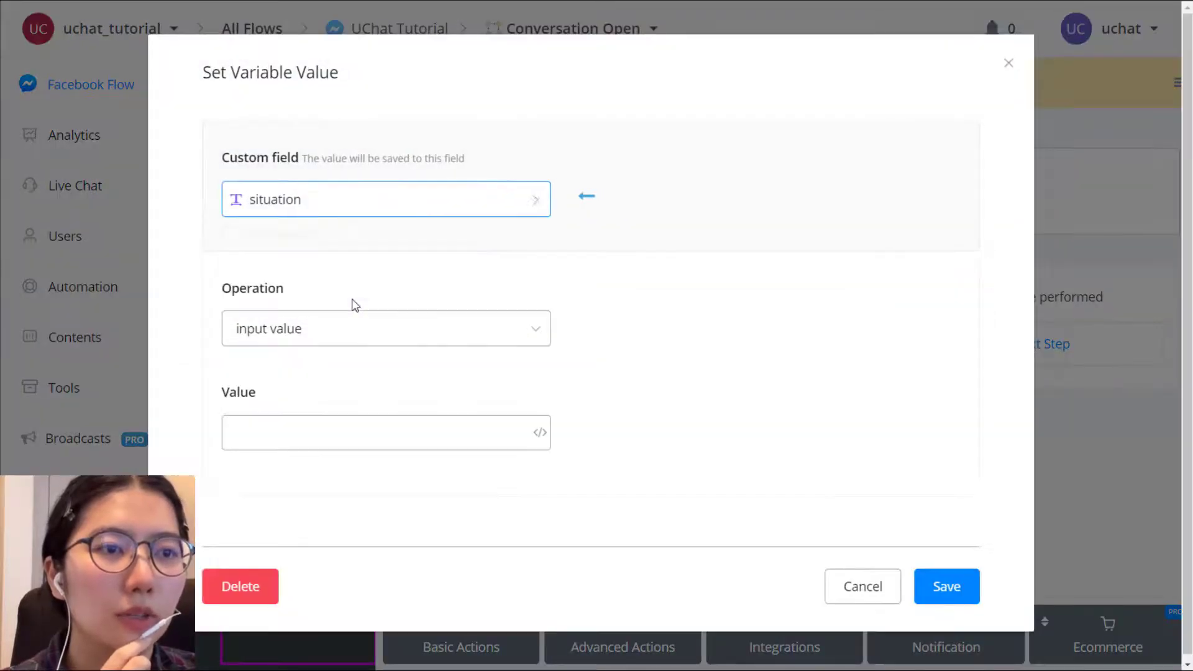
{"action": "left_click", "coordinate": [342, 434]}
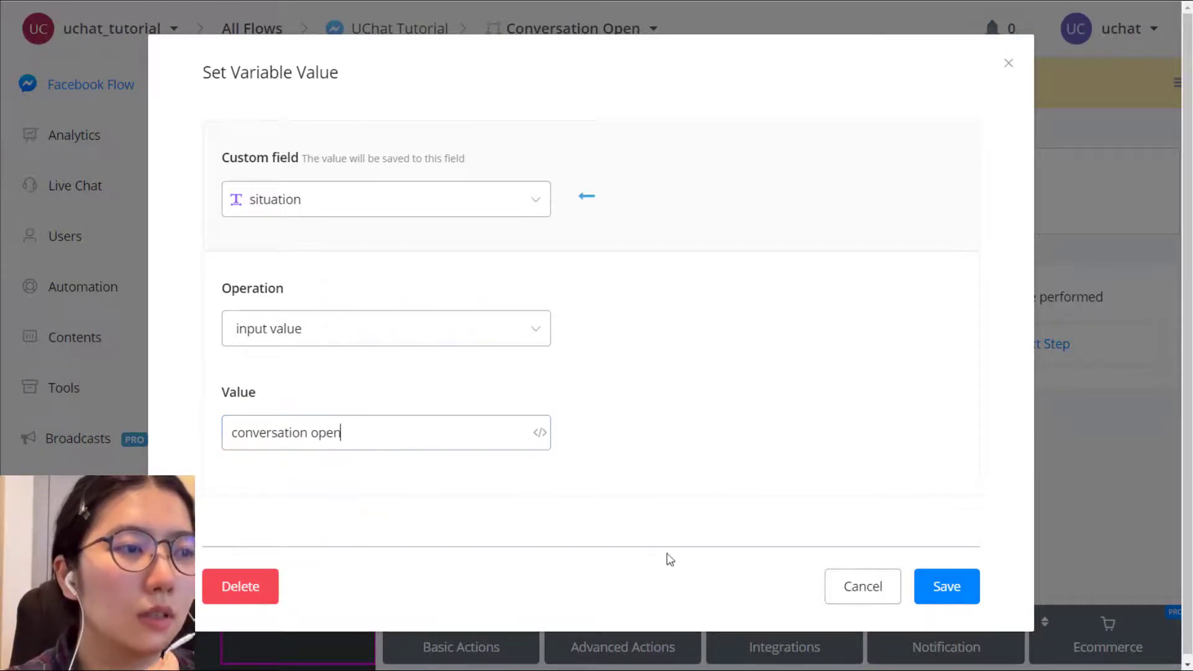
{"action": "left_click", "coordinate": [946, 586]}
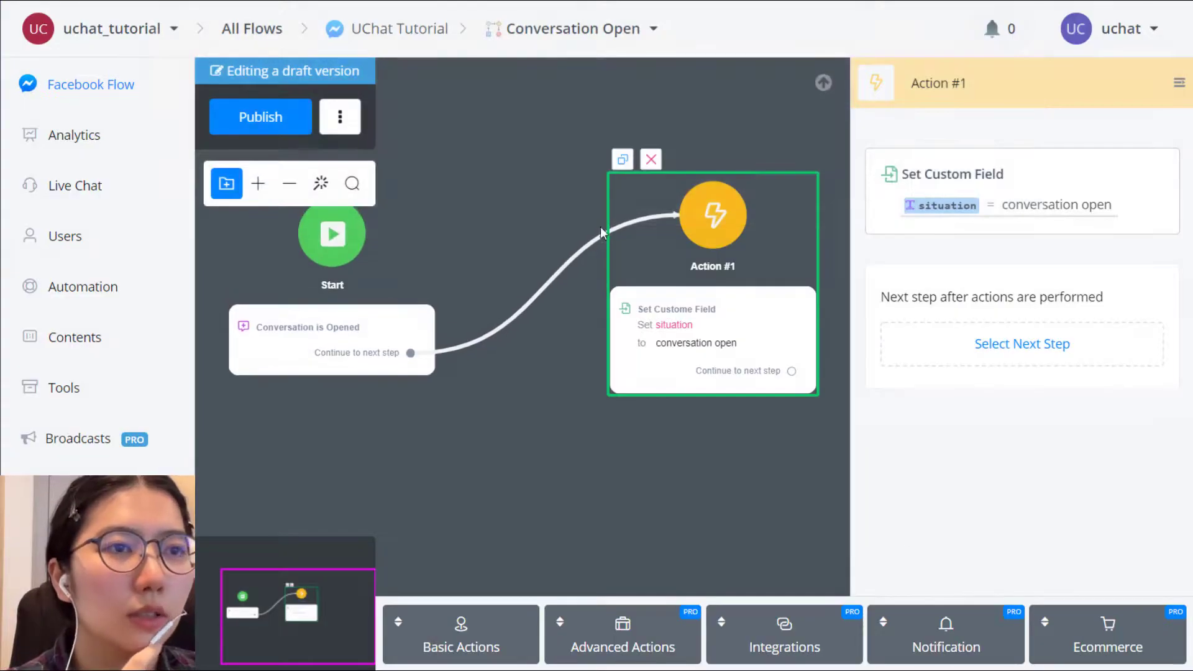
{"action": "left_click", "coordinate": [261, 117]}
Open the test user's chat from the Done filter and move it back to the inbox
{"action": "left_click", "coordinate": [123, 193]}
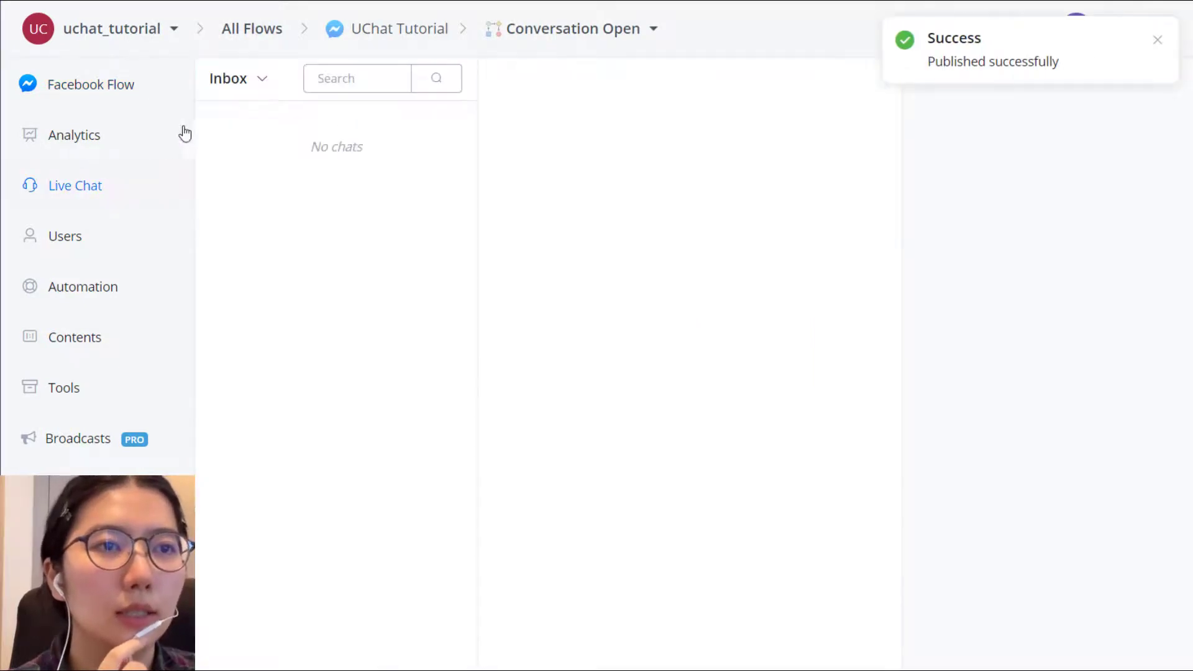
{"action": "left_click", "coordinate": [236, 84]}
{"action": "left_click", "coordinate": [269, 160]}
{"action": "left_click", "coordinate": [342, 159]}
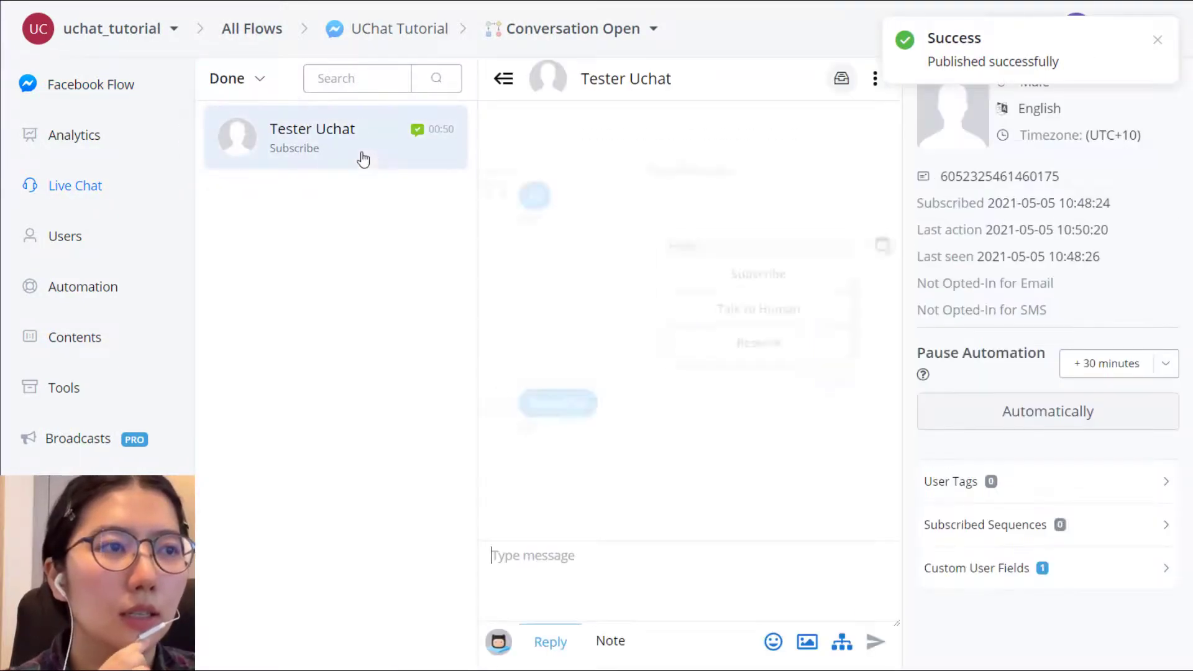
{"action": "left_click", "coordinate": [843, 82]}
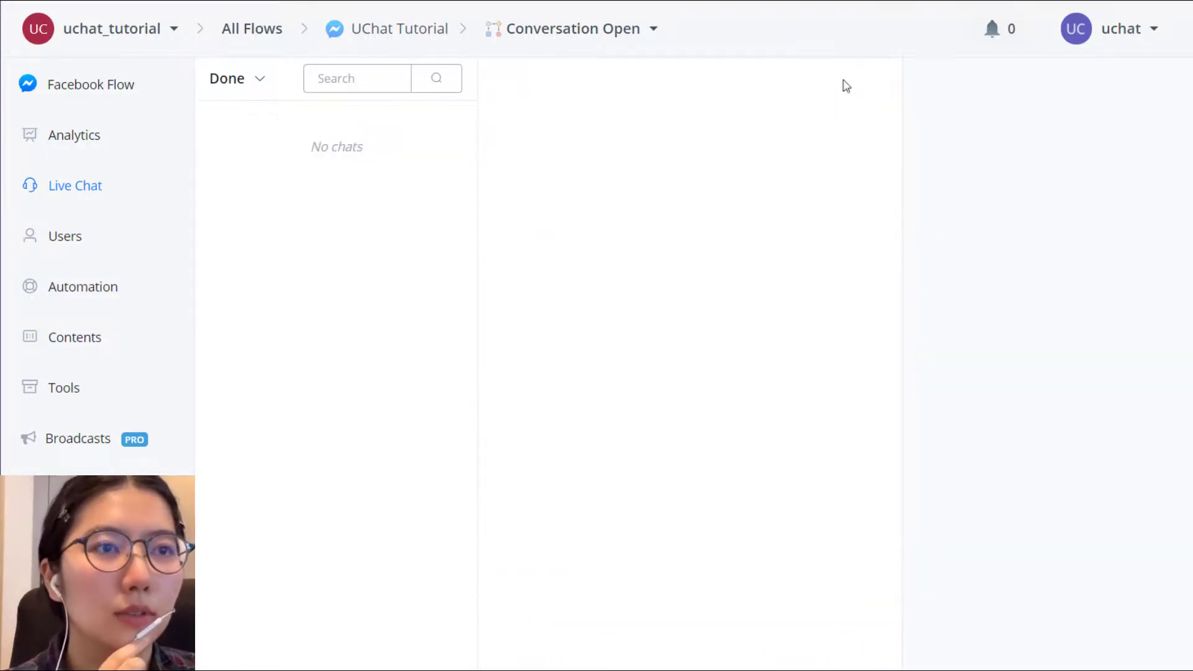
Reopen the chat from the Inbox and confirm situation now reads 'conversation open'
{"action": "left_click", "coordinate": [229, 84]}
{"action": "left_click", "coordinate": [245, 125]}
{"action": "left_click", "coordinate": [330, 147]}
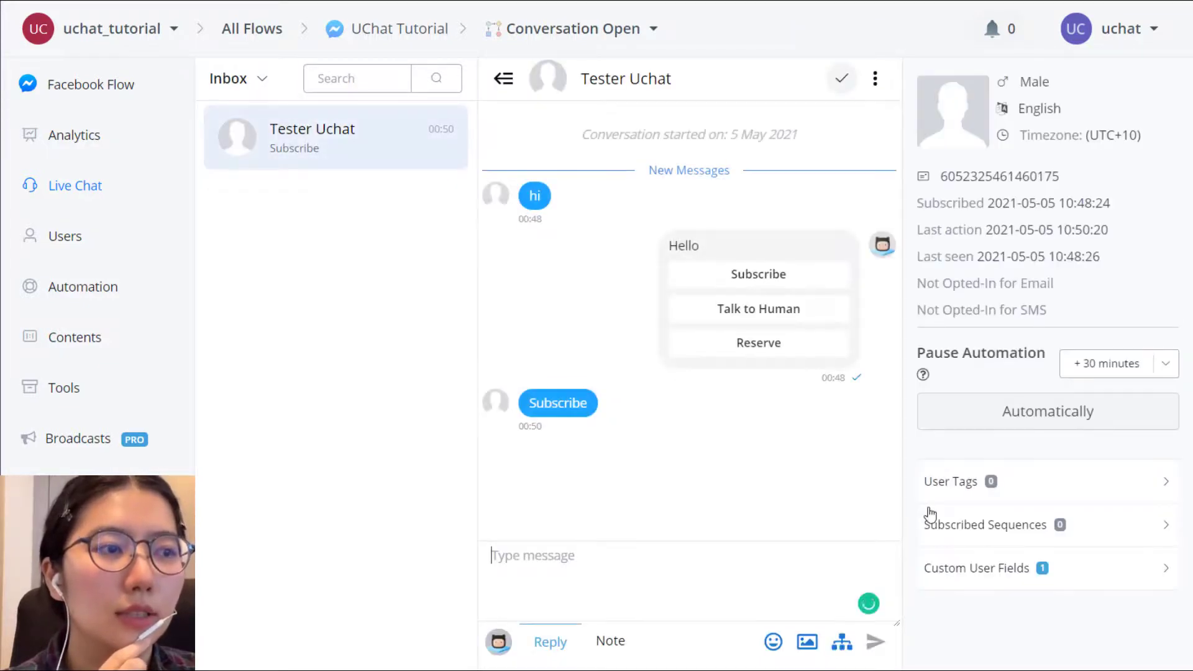
{"action": "left_click", "coordinate": [1022, 571]}
{"action": "scroll", "coordinate": [1041, 572], "scroll_direction": "down", "scroll_amount": 2}
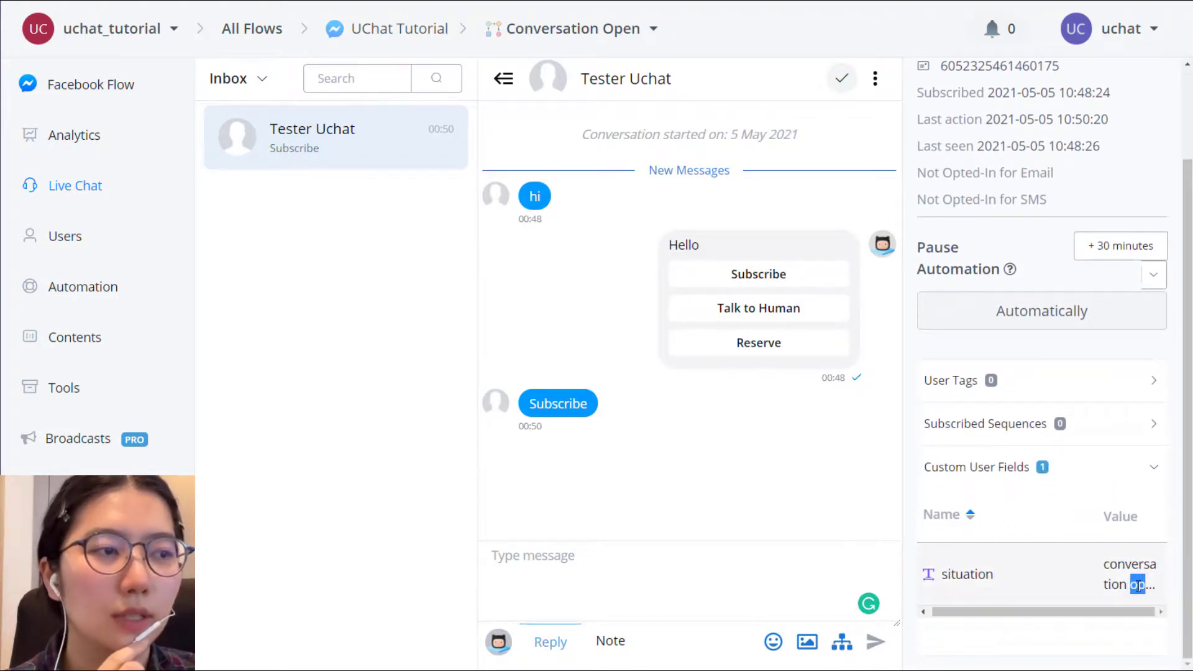
{"action": "left_click", "coordinate": [1147, 588]}
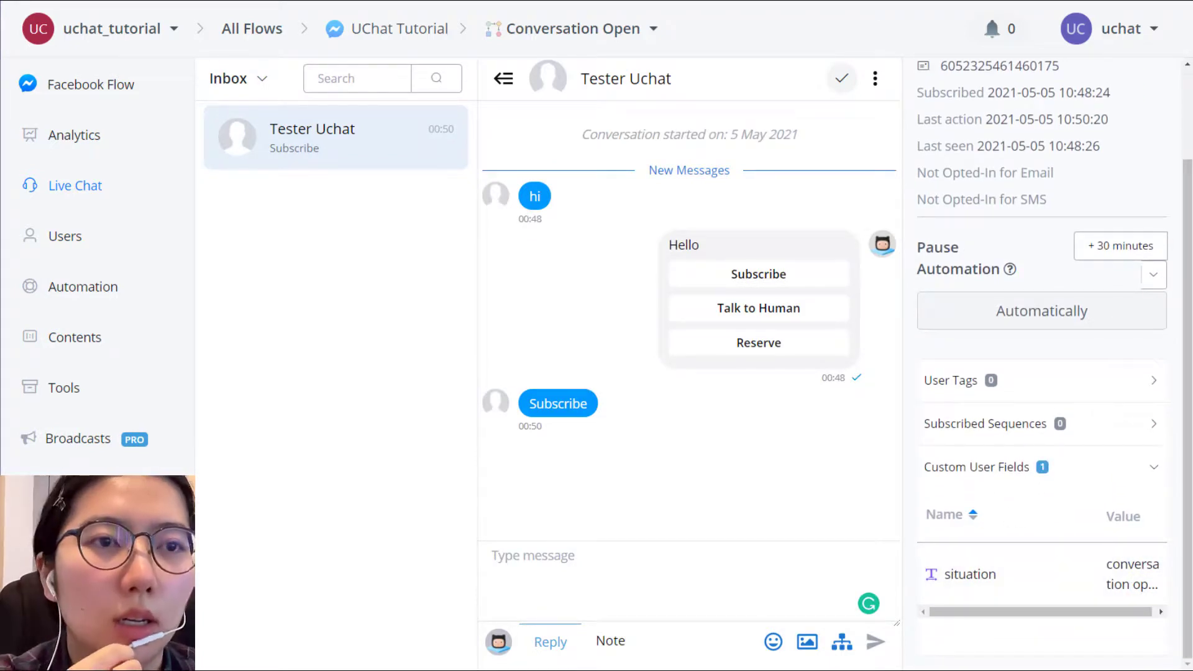
Show the Automation Triggers list with the active Conversation is Done and Conversation is Opened triggers
{"action": "left_click", "coordinate": [86, 289]}
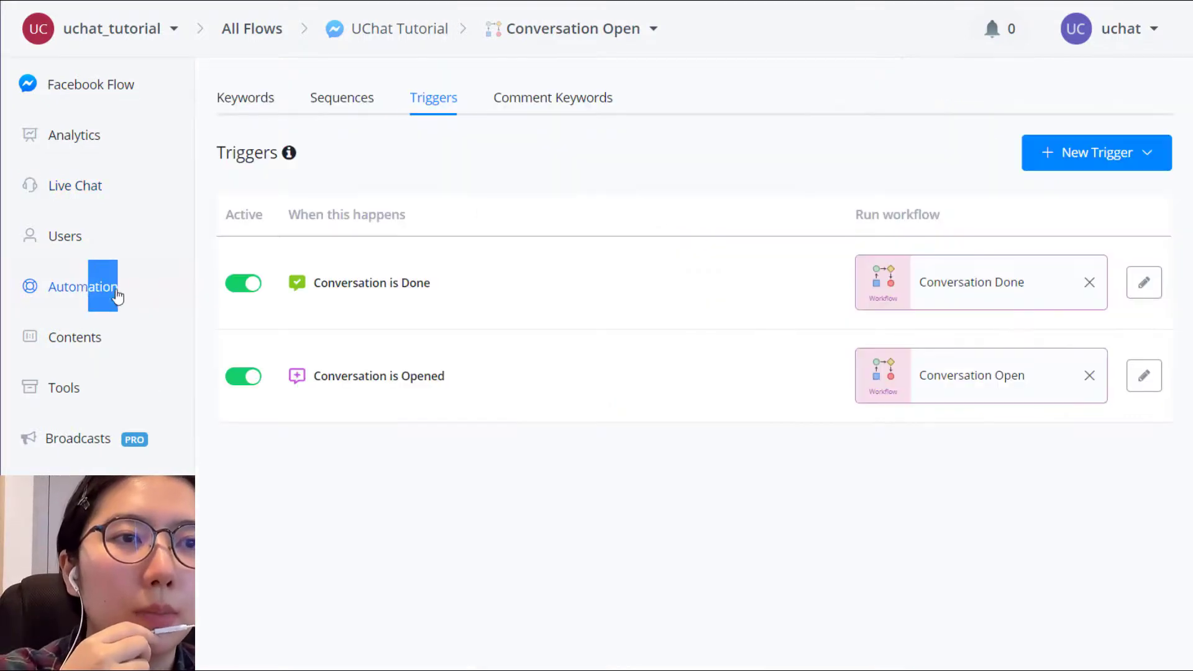